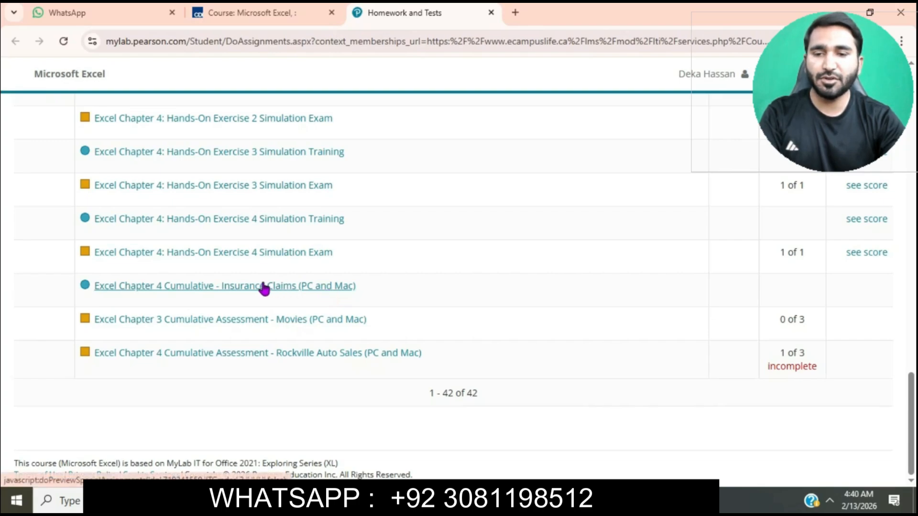
# Open the Excel Chapter 4 Cumulative - Insurance Claims assignment and download all its starting files.
pyautogui.click(235, 293)
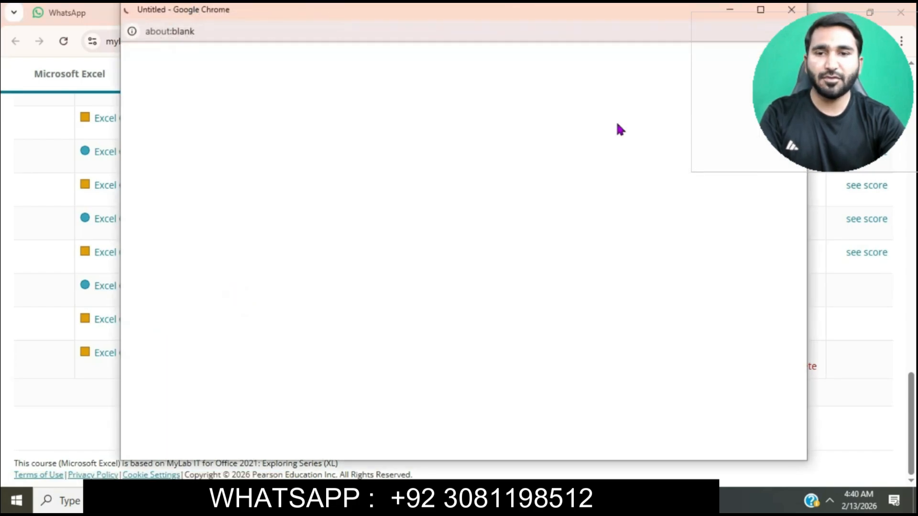
pyautogui.click(760, 9)
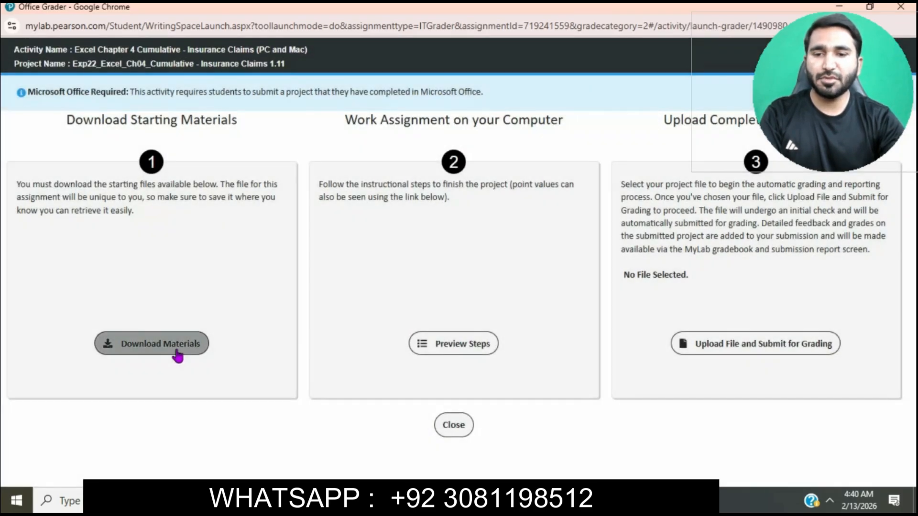
pyautogui.click(178, 357)
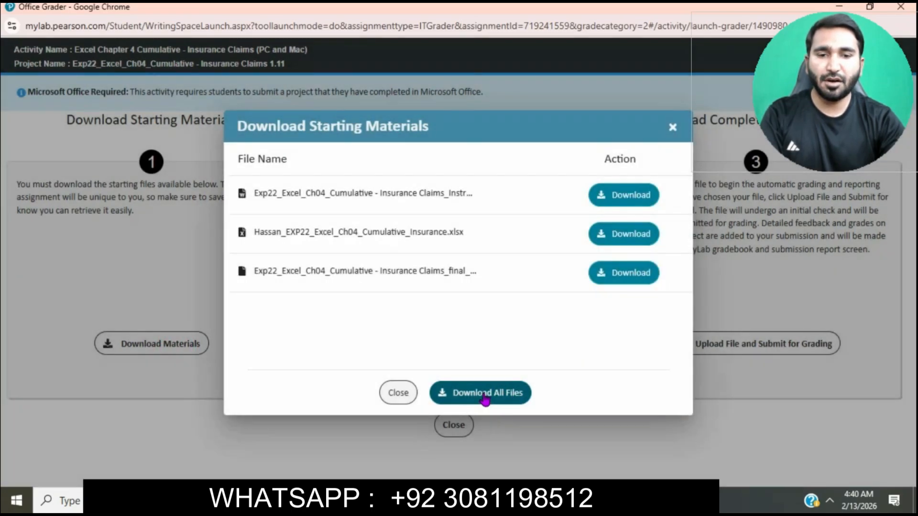
pyautogui.click(482, 393)
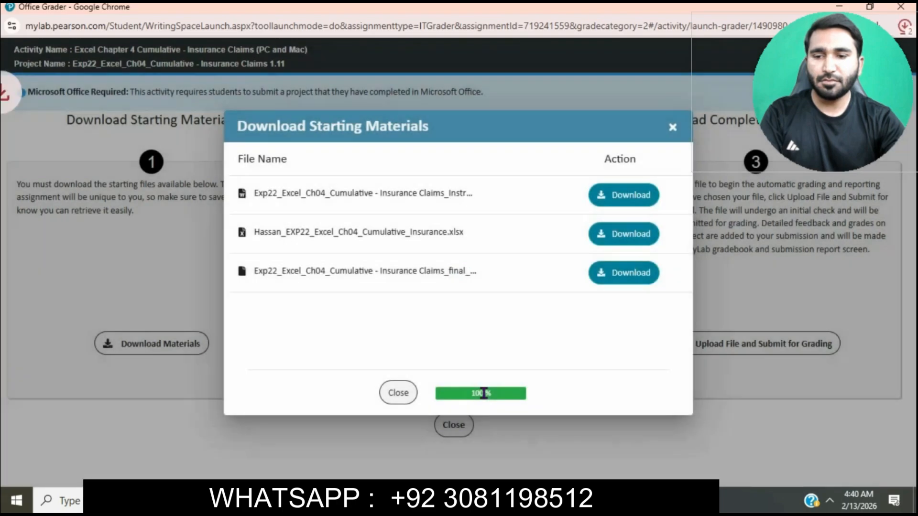
# Open the downloaded Insurance Claims instructions document in Word and enable editing.
pyautogui.hotkey('alt', 'Tab')
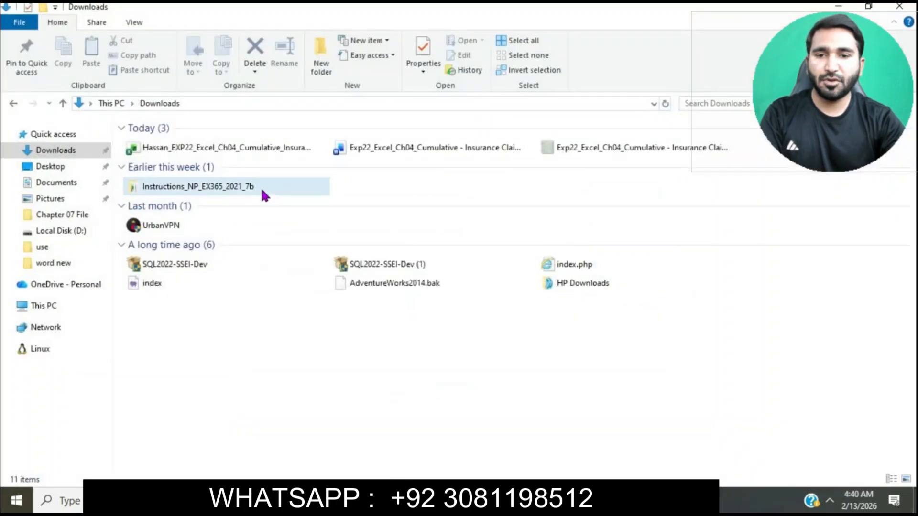
pyautogui.doubleClick(401, 151)
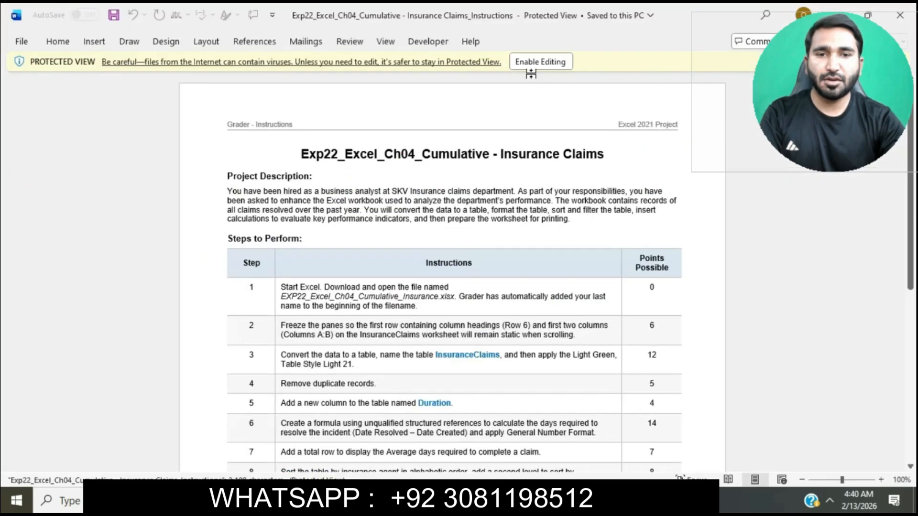
pyautogui.click(530, 61)
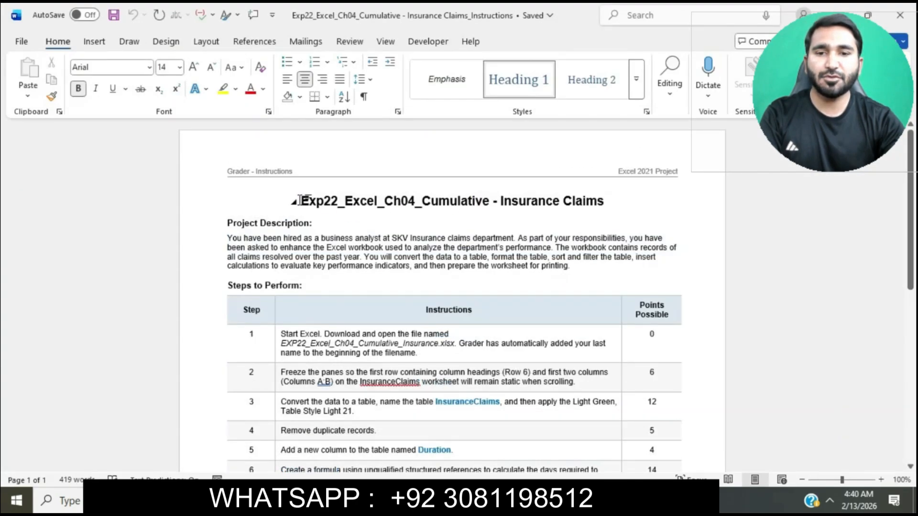
# Set the instructions document's title to 18 pt and highlight it in turquoise.
pyautogui.moveTo(299, 200); pyautogui.dragTo(609, 201)
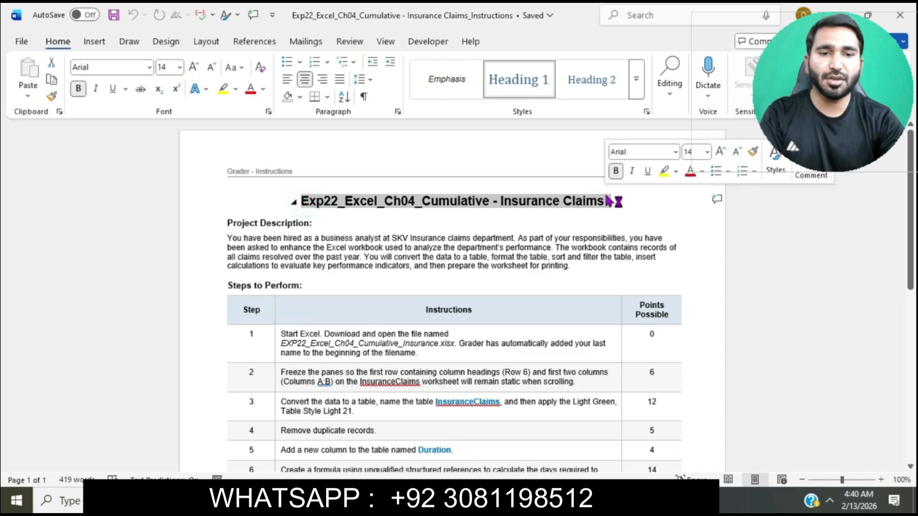
pyautogui.click(179, 68)
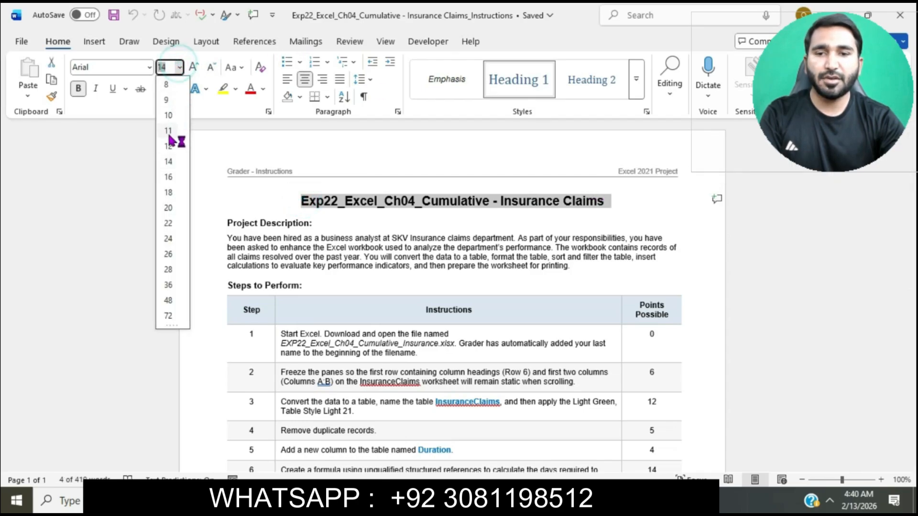
pyautogui.click(169, 193)
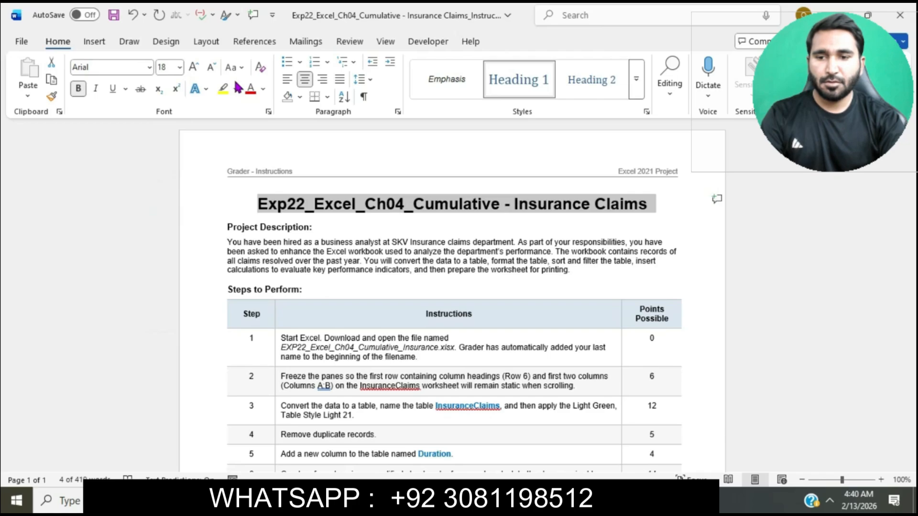
pyautogui.click(235, 88)
pyautogui.click(267, 133)
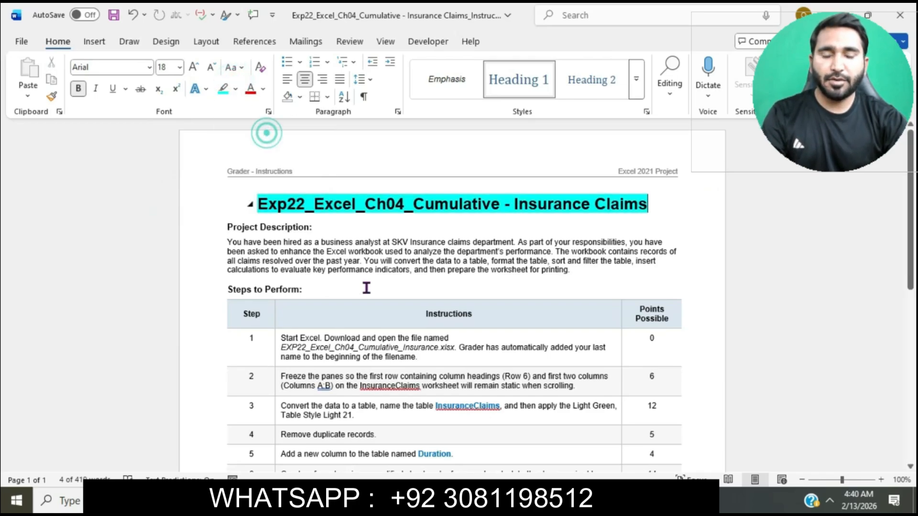
# Set the text of the numbered instruction rows in the Steps to Perform table to 12 pt.
pyautogui.scroll(-2, 367, 287)
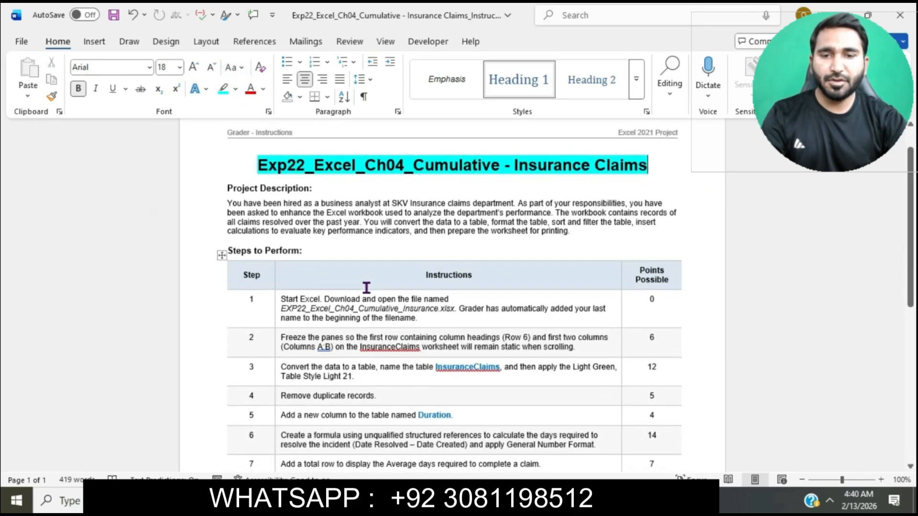
pyautogui.moveTo(279, 300); pyautogui.dragTo(279, 299)
pyautogui.scroll(-4, 278, 299)
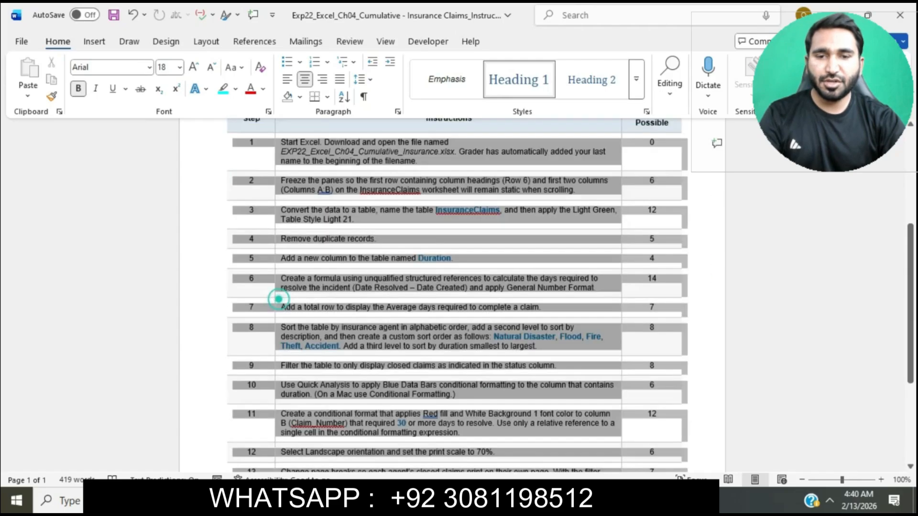
pyautogui.scroll(-3, 279, 299)
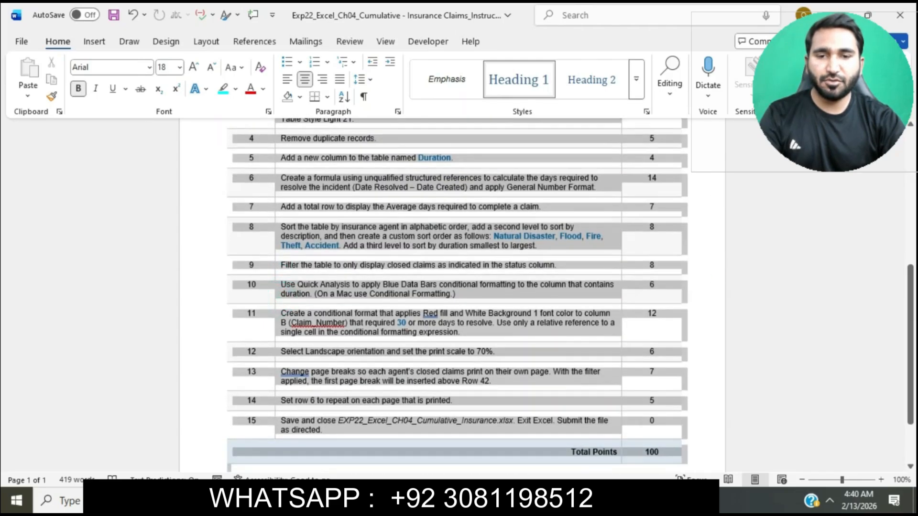
pyautogui.click(181, 71)
pyautogui.click(165, 146)
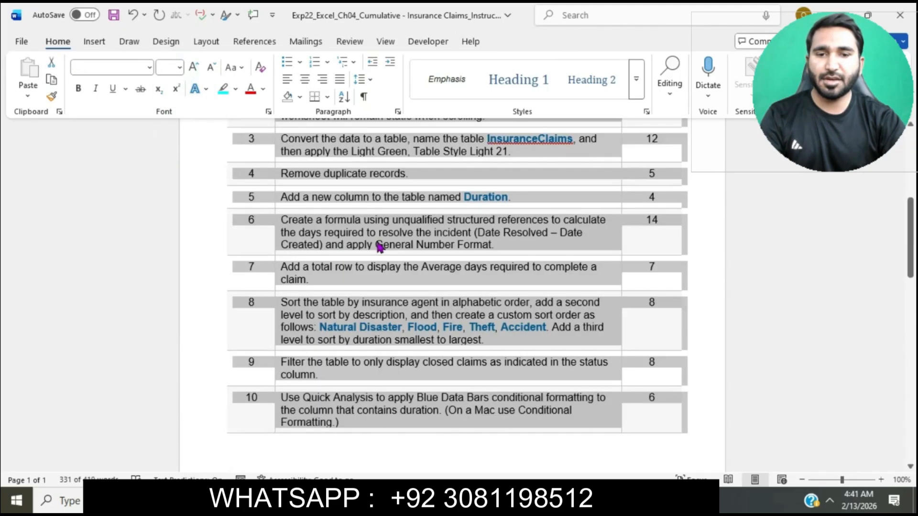
pyautogui.click(379, 246)
# Highlight the step 1 instruction about downloading and opening the workbook in turquoise.
pyautogui.scroll(8, 373, 242)
pyautogui.scroll(-4, 350, 237)
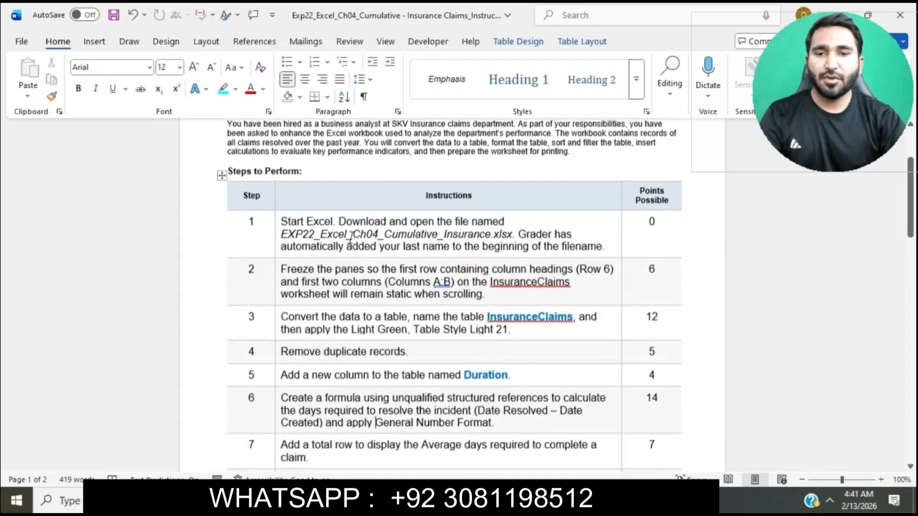
pyautogui.scroll(-1, 351, 238)
pyautogui.scroll(2, 389, 242)
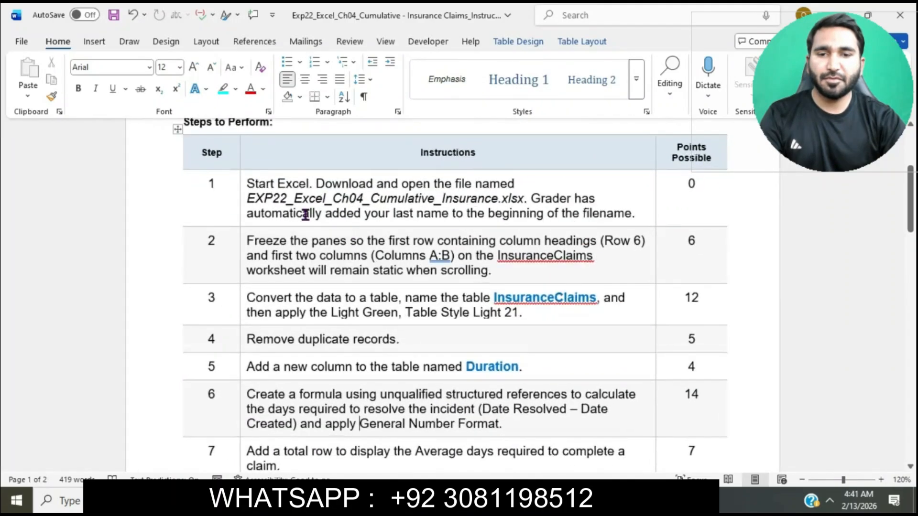
pyautogui.click(239, 184)
pyautogui.click(300, 206)
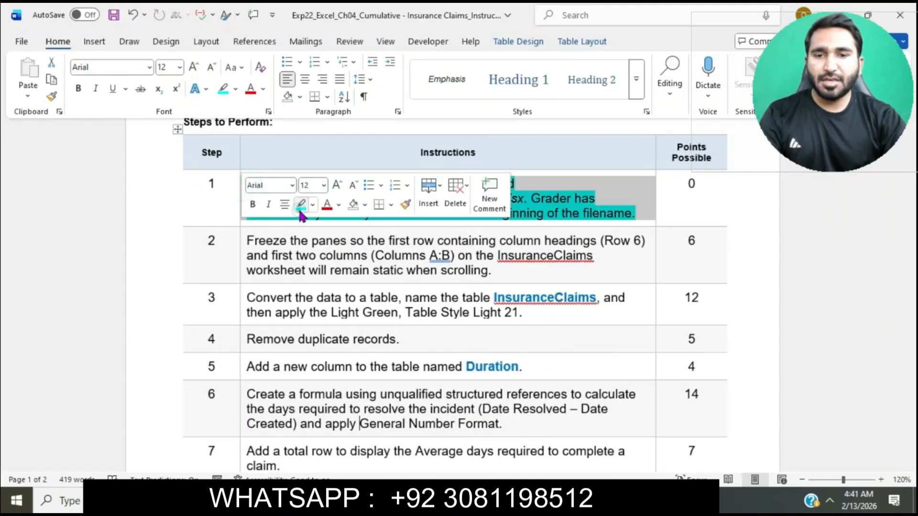
pyautogui.click(309, 255)
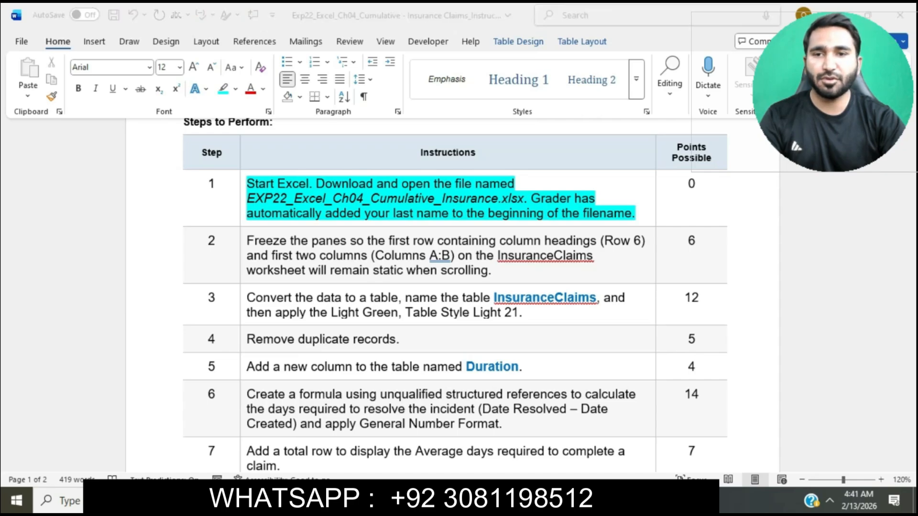
# Open the downloaded Excel Chapter 4 Cumulative Insurance workbook from the Downloads folder and enable editing.
pyautogui.hotkey('alt', 'Tab')
pyautogui.click(284, 148)
pyautogui.doubleClick(283, 148)
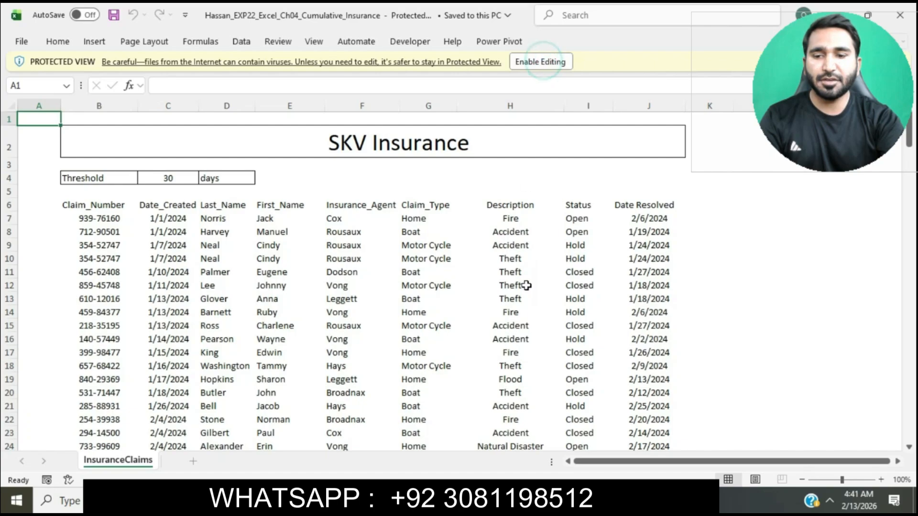
pyautogui.click(553, 64)
# Return to the Word instructions and highlight the step 2 instruction about freezing panes in turquoise.
pyautogui.click(478, 500)
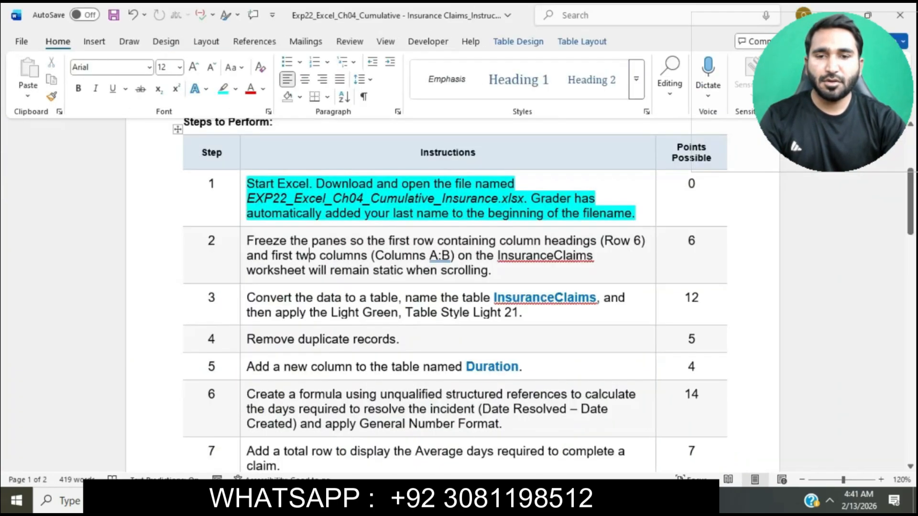
pyautogui.scroll(-1, 516, 239)
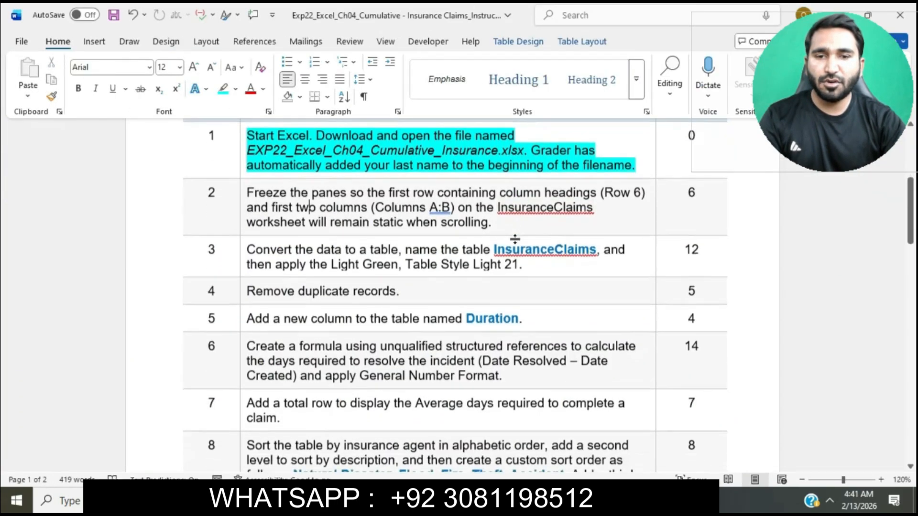
pyautogui.click(244, 193)
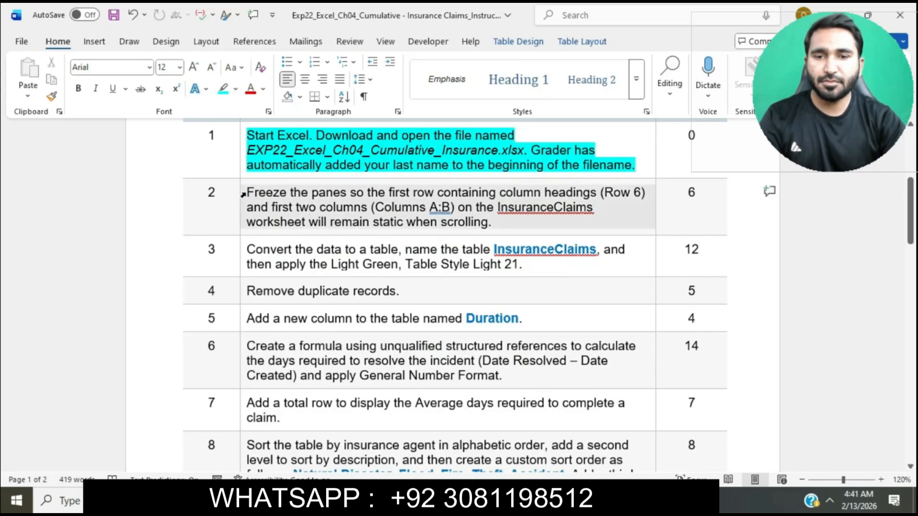
pyautogui.click(305, 170)
pyautogui.click(303, 199)
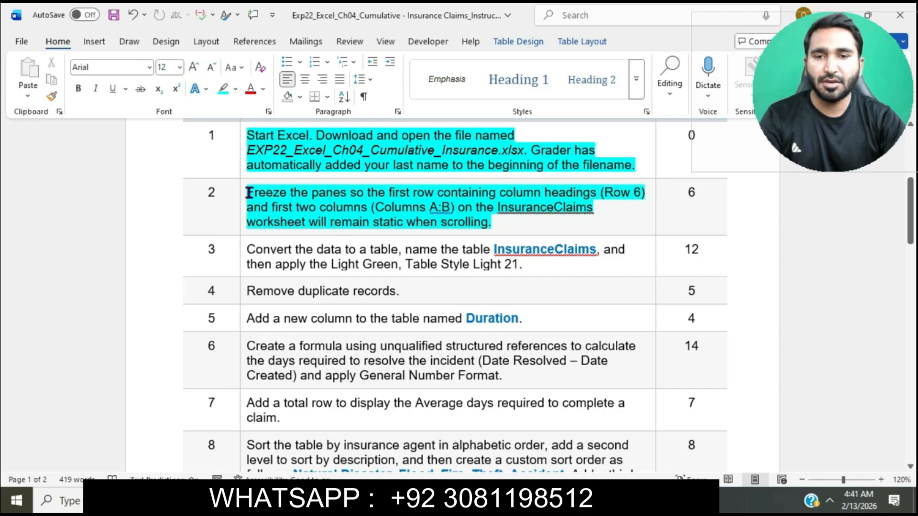
pyautogui.moveTo(247, 193); pyautogui.dragTo(467, 208)
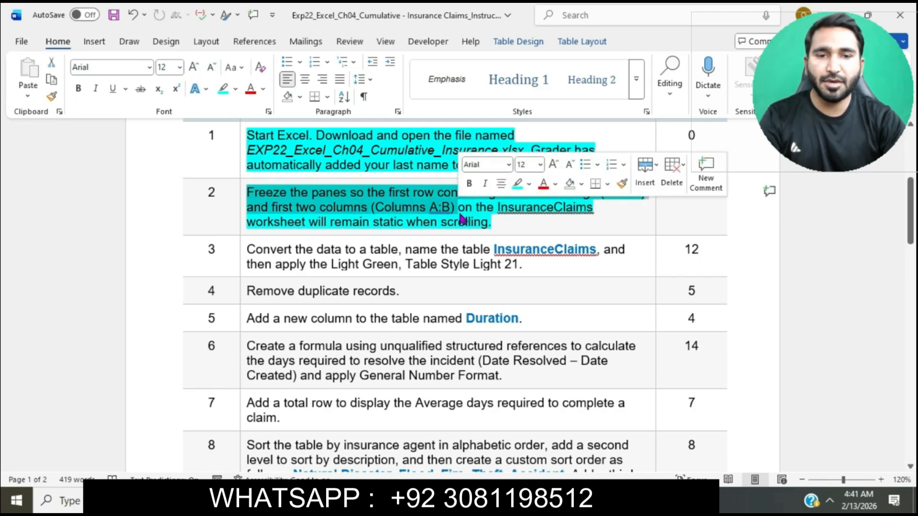
# Switch to the Excel workbook and freeze panes at cell C7, keeping the rows through 6 and columns A:B static.
pyautogui.hotkey('alt', 'Tab')
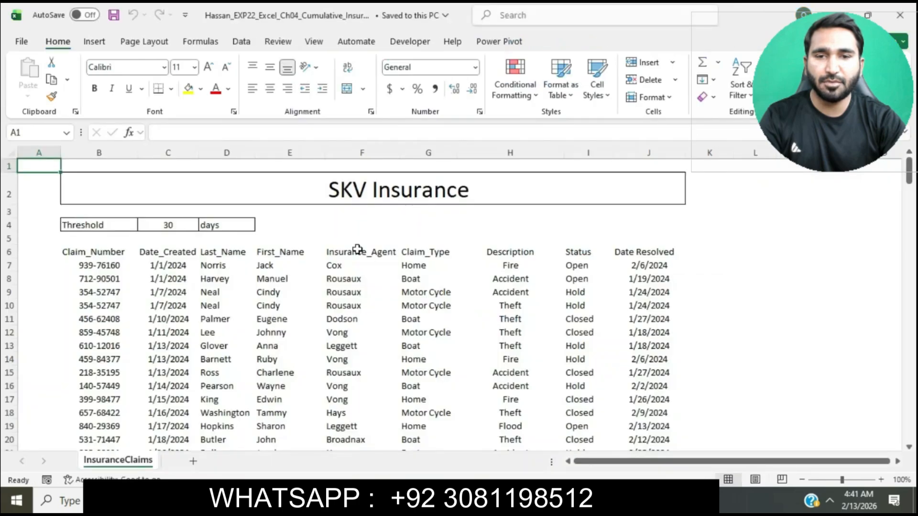
pyautogui.click(172, 263)
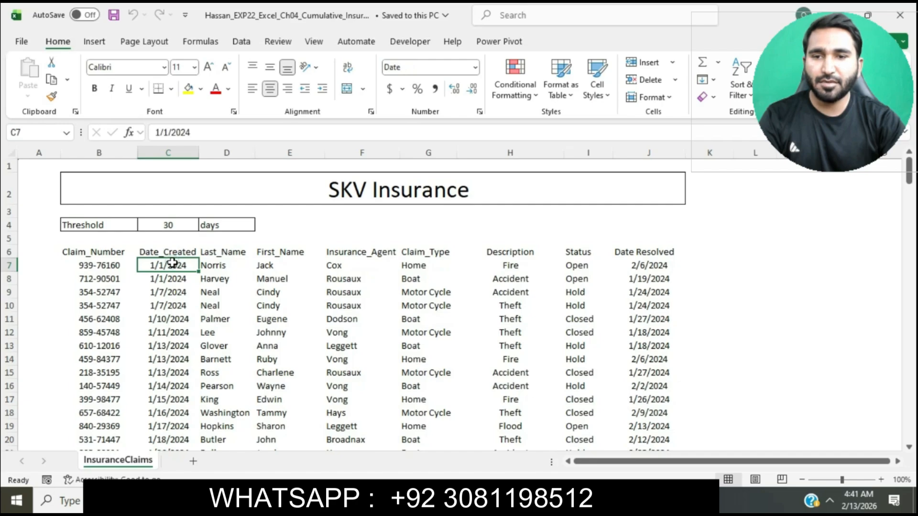
pyautogui.click(314, 41)
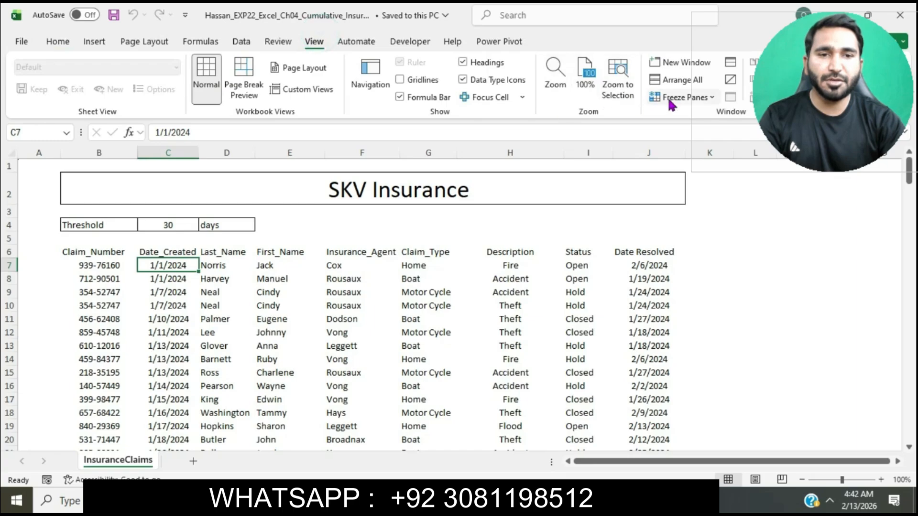
pyautogui.click(711, 97)
pyautogui.click(717, 116)
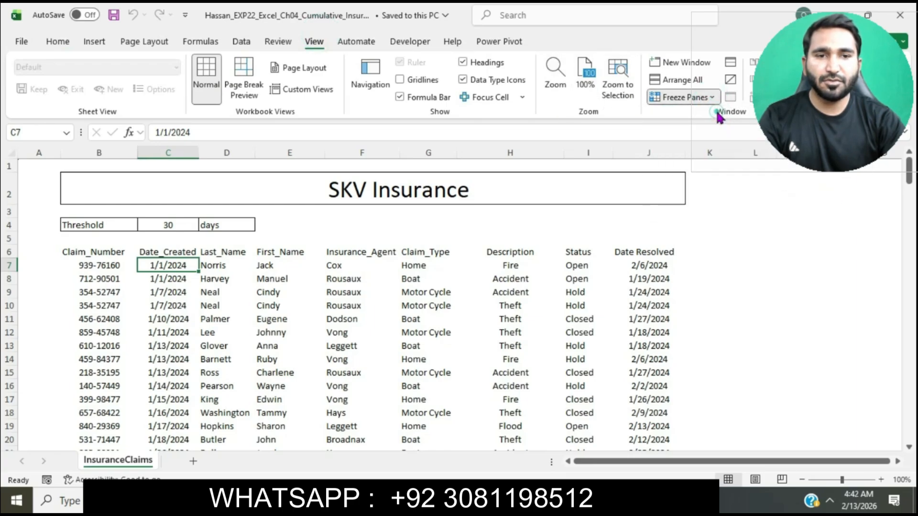
pyautogui.click(543, 264)
pyautogui.scroll(-1, 544, 262)
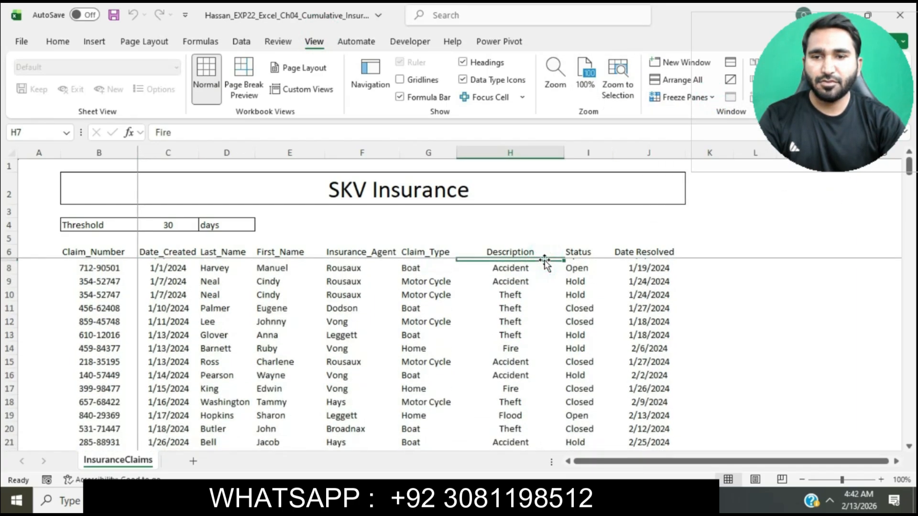
pyautogui.scroll(1, 543, 261)
# Return to the Word instructions and highlight the step 3 instruction about converting the data to a table in turquoise.
pyautogui.hotkey('alt', 'Tab')
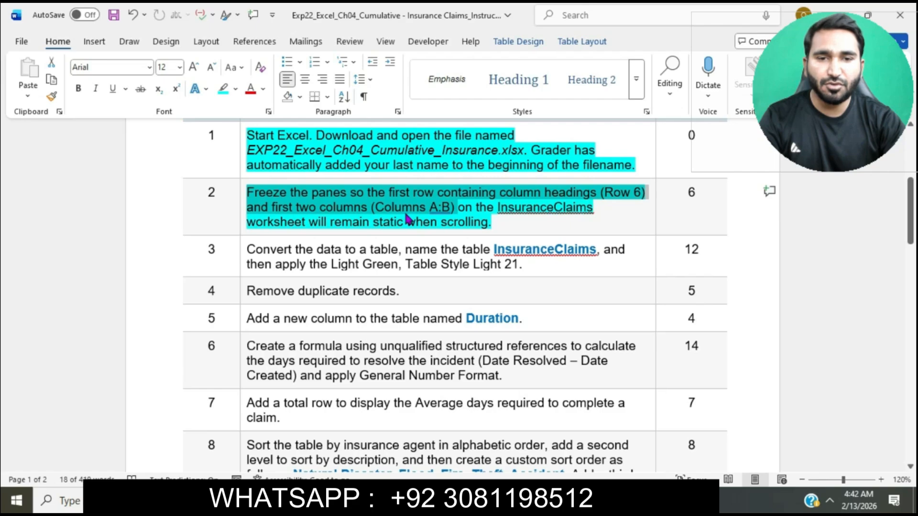
pyautogui.click(423, 223)
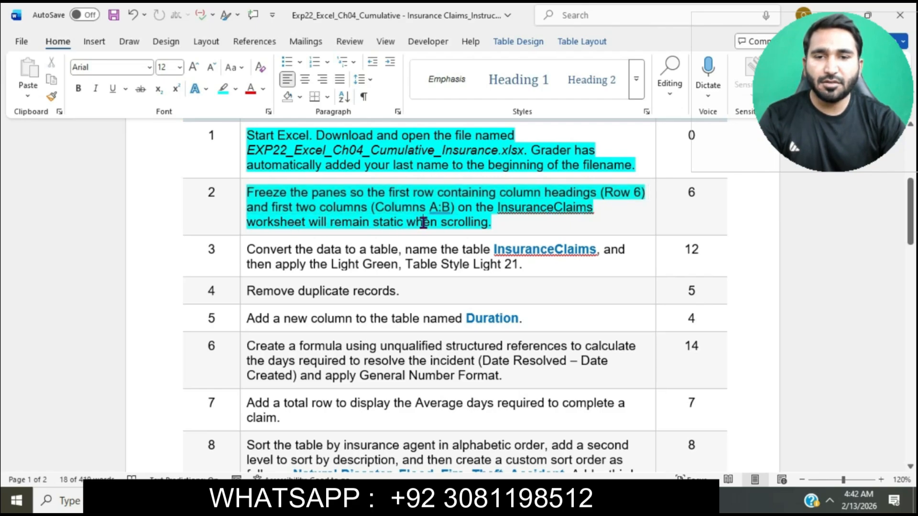
pyautogui.scroll(-1, 423, 223)
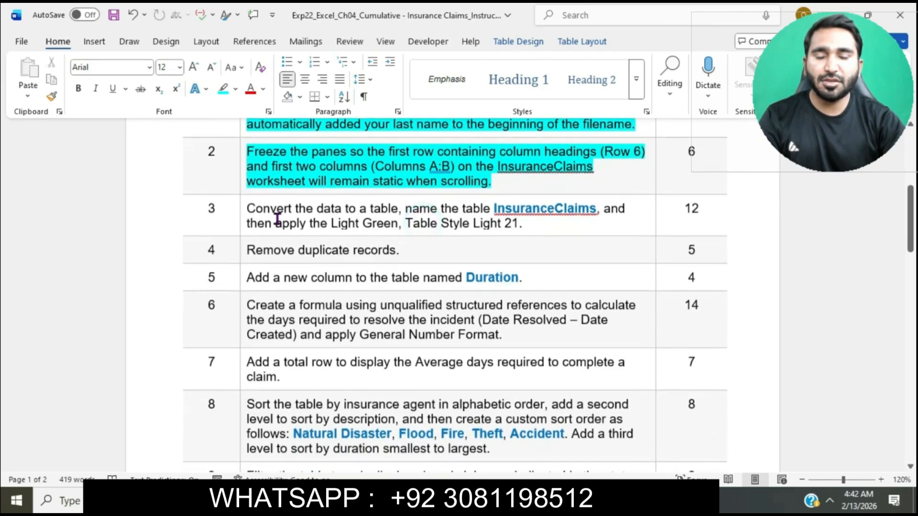
pyautogui.click(240, 214)
pyautogui.click(301, 186)
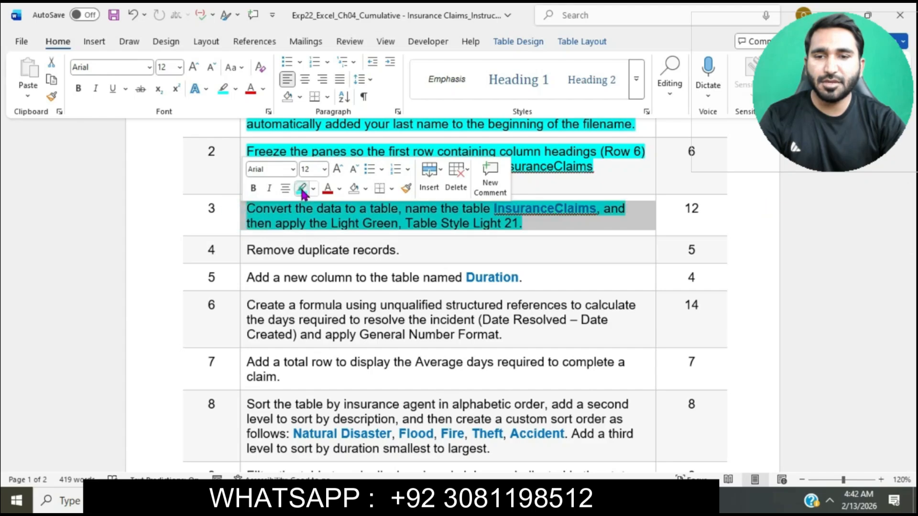
pyautogui.click(301, 224)
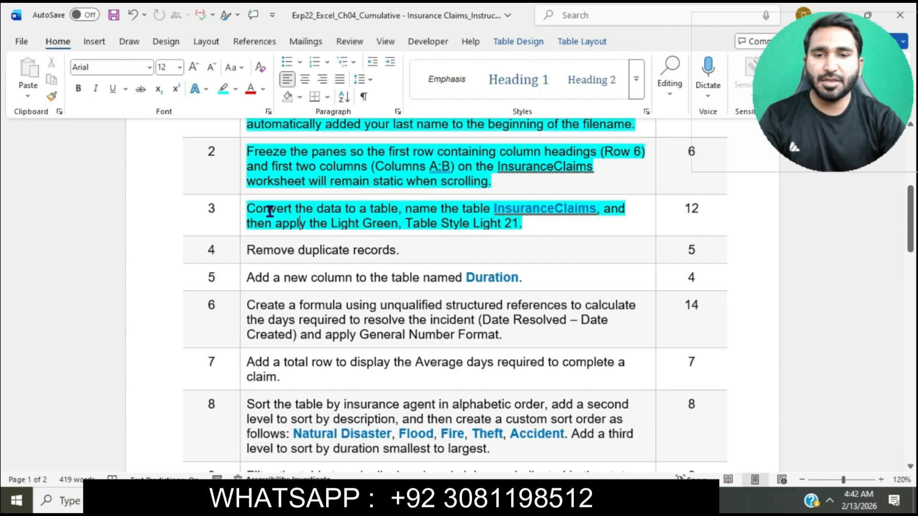
# Switch to the Excel workbook and convert the claims data in B6:J215 to a table with headers.
pyautogui.moveTo(247, 209); pyautogui.dragTo(398, 208)
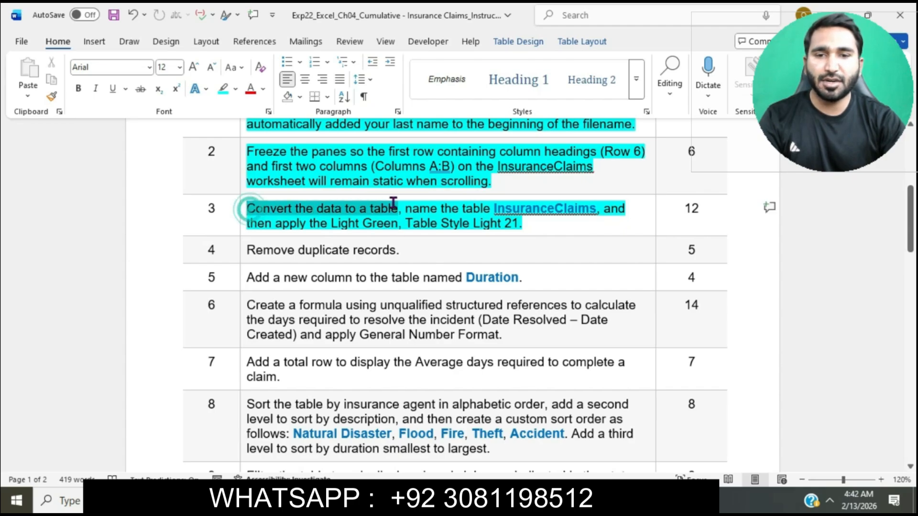
pyautogui.hotkey('alt', 'Tab')
pyautogui.click(405, 400)
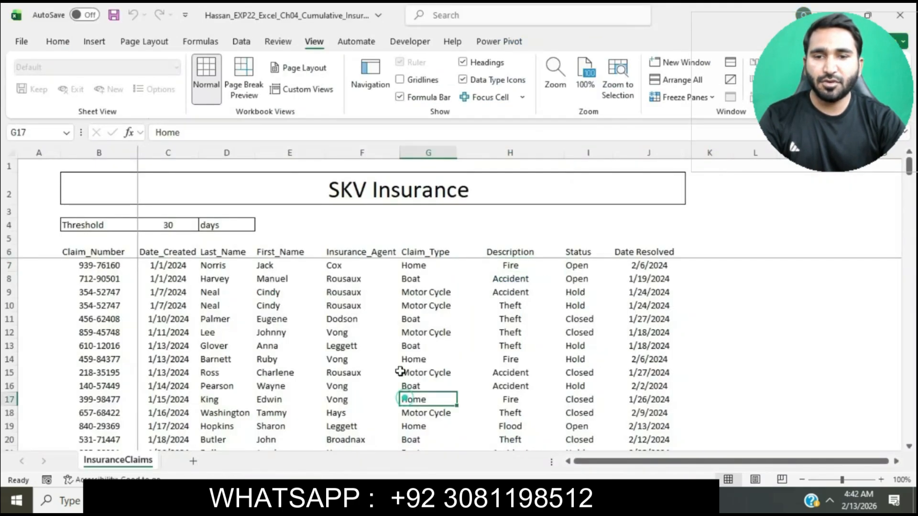
pyautogui.click(109, 40)
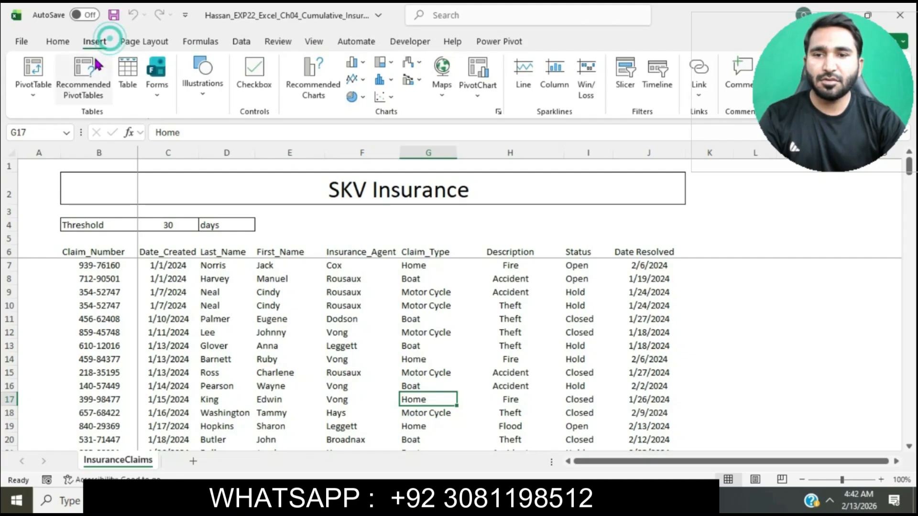
pyautogui.click(128, 67)
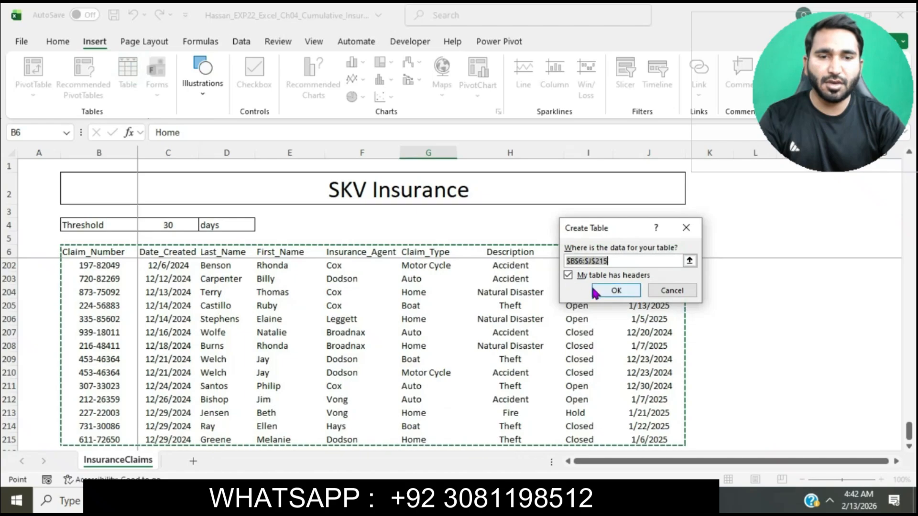
pyautogui.click(593, 287)
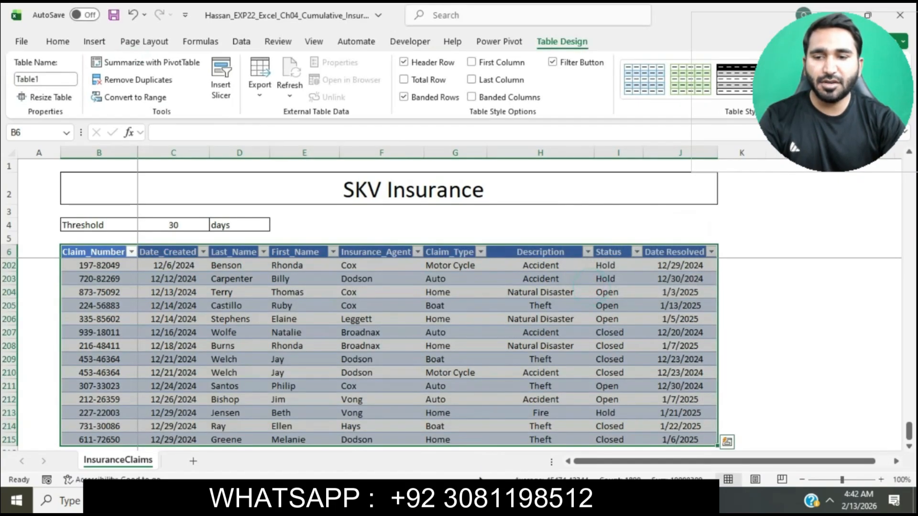
# Copy the name InsuranceClaims from step 3 of the Word instructions and set it as the Excel table's name.
pyautogui.click(473, 500)
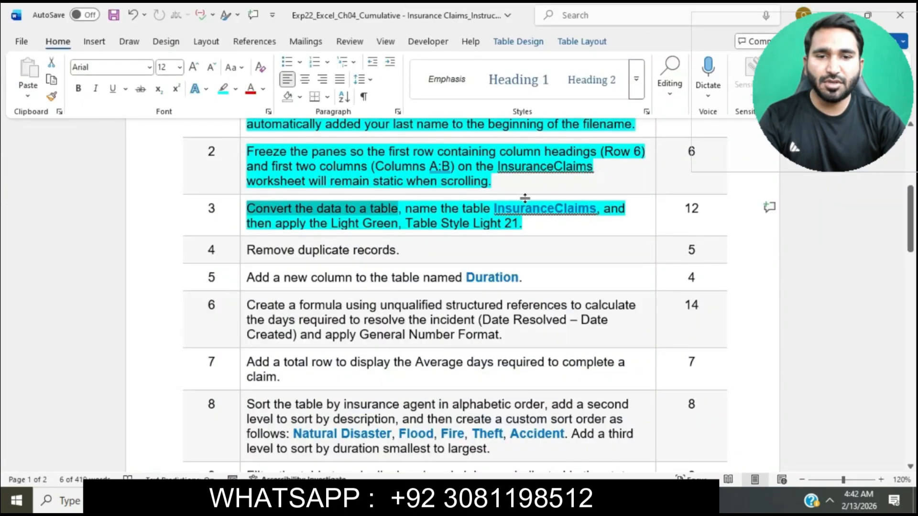
pyautogui.doubleClick(496, 216)
pyautogui.moveTo(495, 210); pyautogui.dragTo(595, 219)
pyautogui.hotkey('ctrl', 'c')
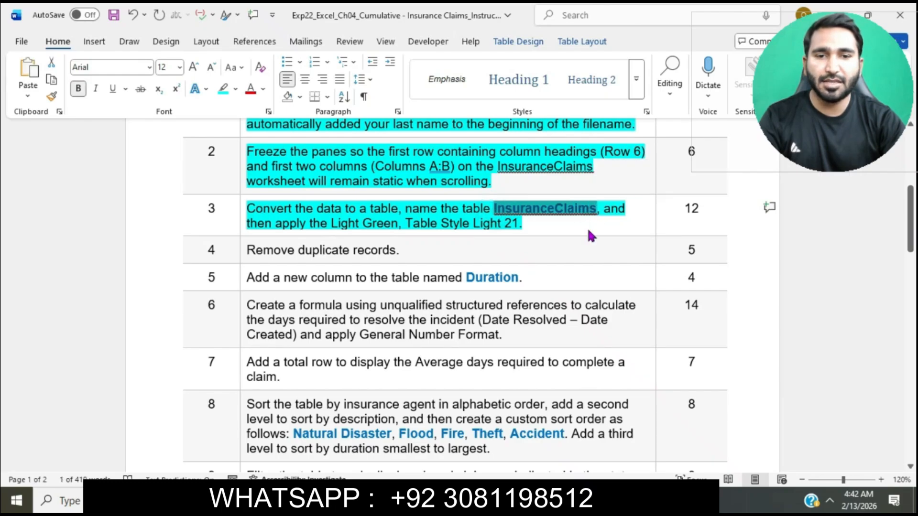
pyautogui.hotkey('alt', 'Tab')
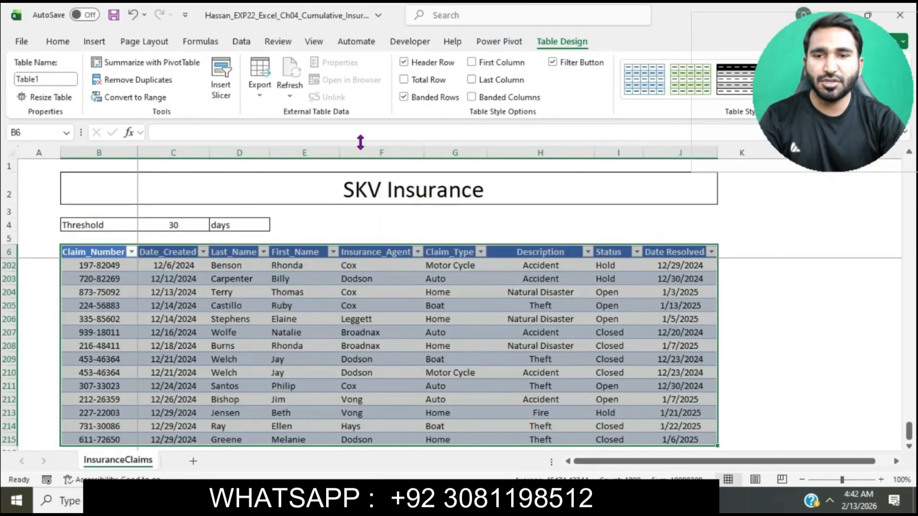
pyautogui.click(72, 80)
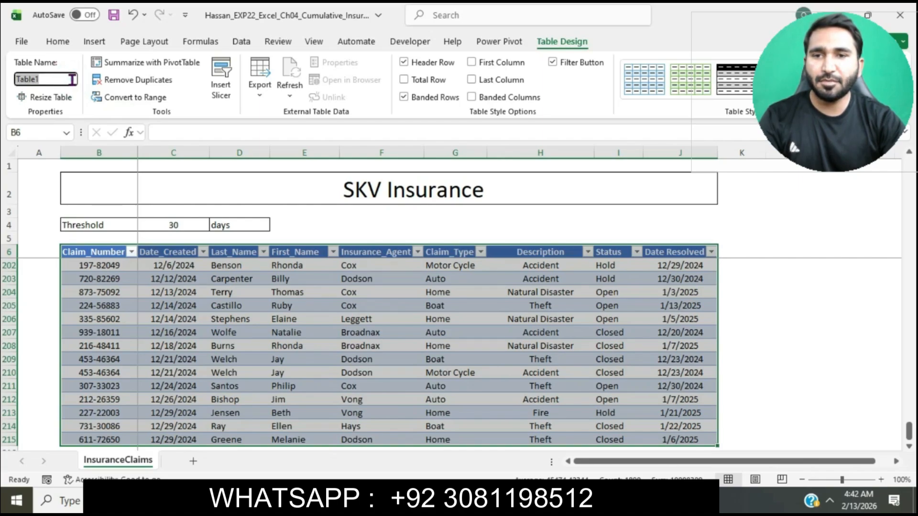
pyautogui.hotkey('ctrl', 'v')
pyautogui.press('Return')
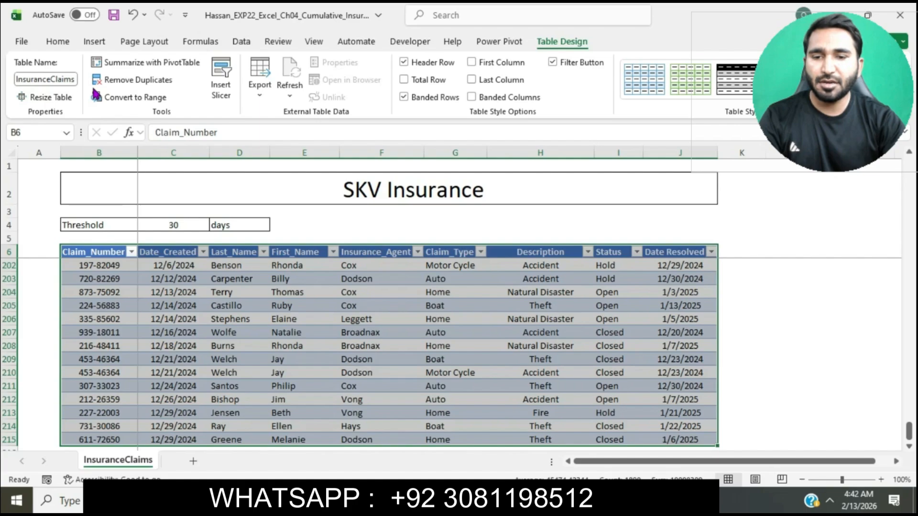
# Check the style required by step 3 in Word, then apply Light Green, Table Style Light 21 to the Excel table.
pyautogui.click(453, 435)
pyautogui.hotkey('alt', 'Tab')
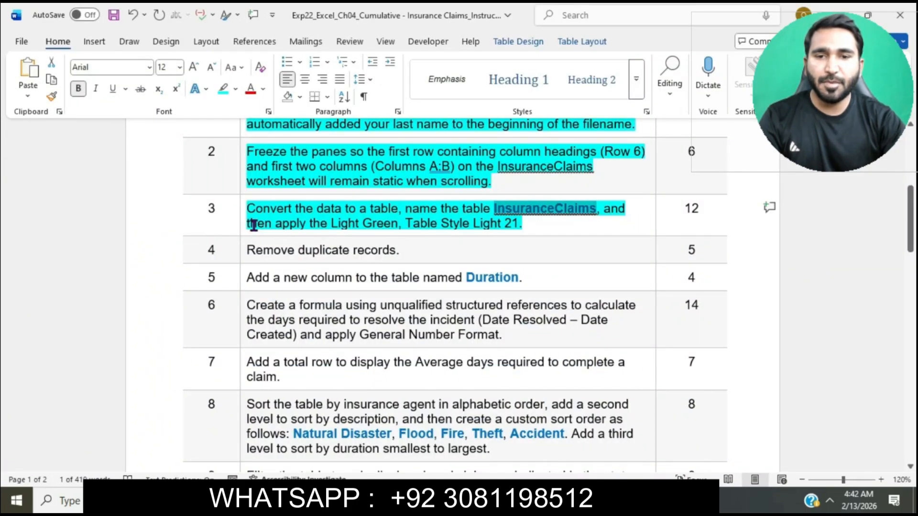
pyautogui.moveTo(253, 225); pyautogui.dragTo(522, 225)
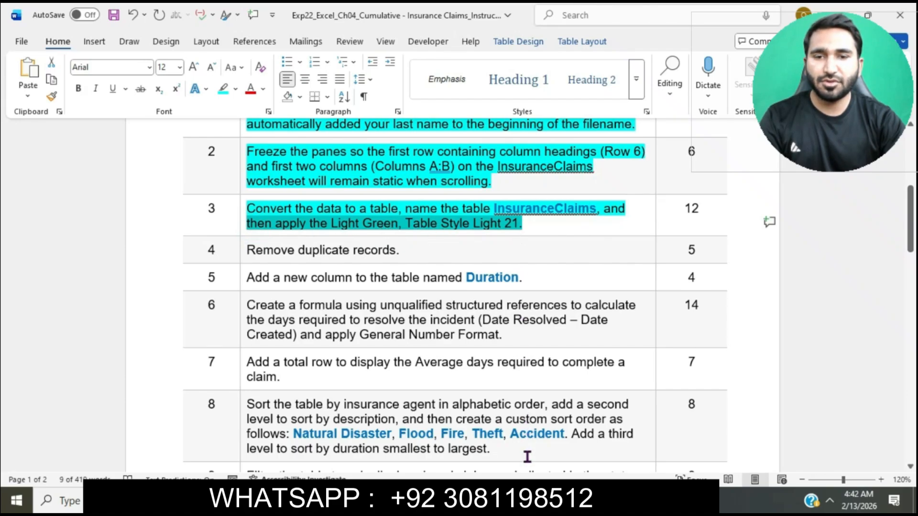
pyautogui.hotkey('alt', 'Tab')
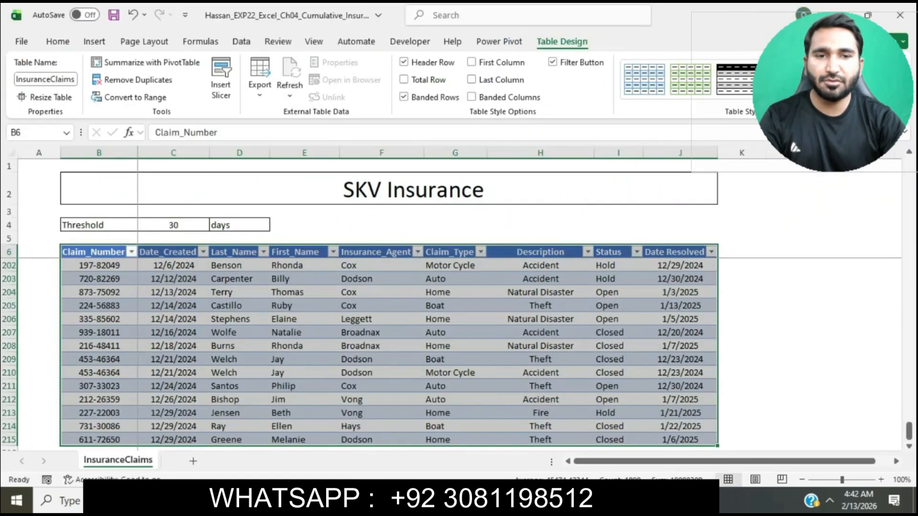
pyautogui.click(863, 93)
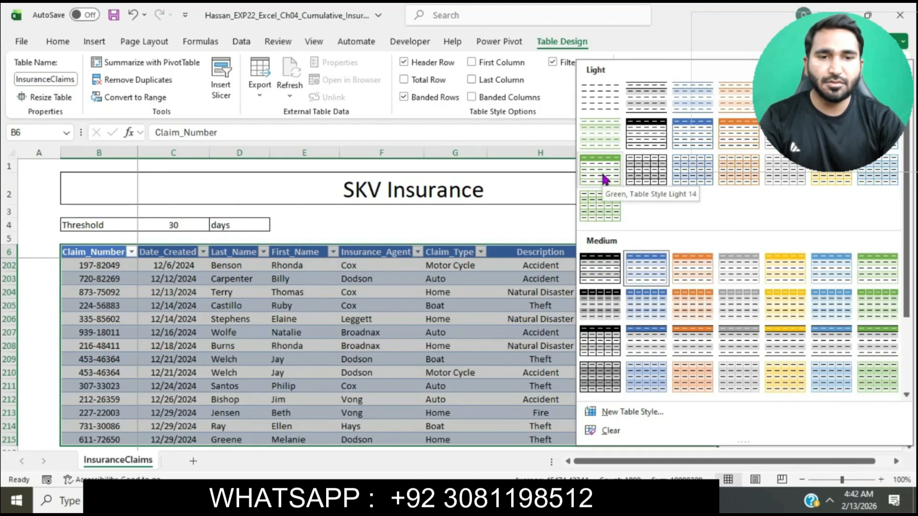
pyautogui.click(600, 207)
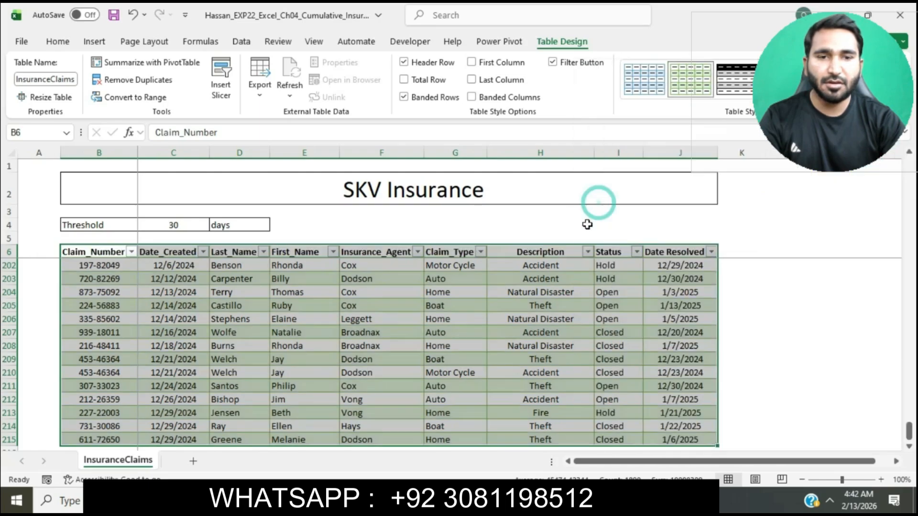
# Return to the Word instructions and highlight the step 4 instruction about removing duplicate records in turquoise.
pyautogui.hotkey('alt', 'Tab')
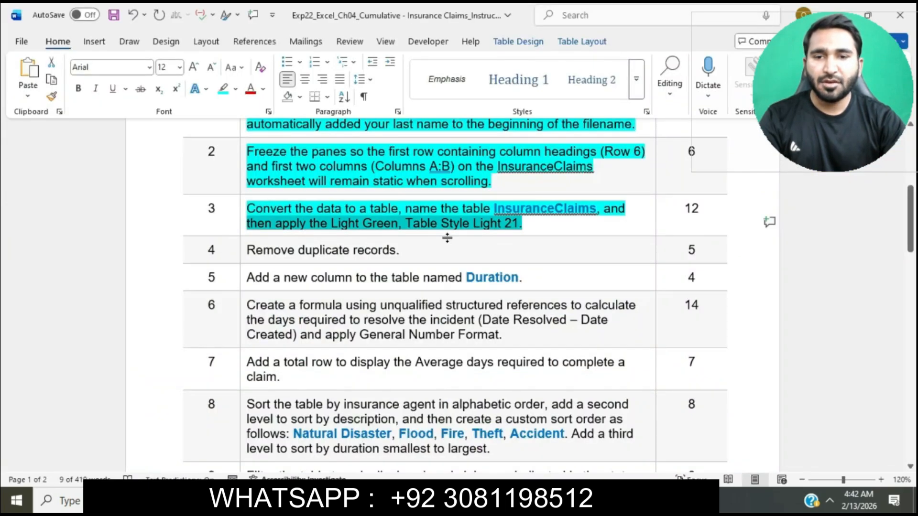
pyautogui.click(244, 250)
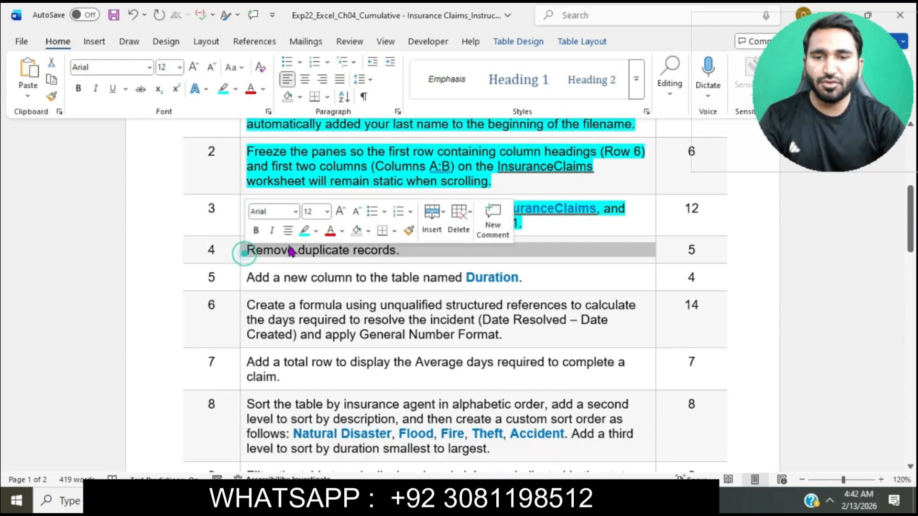
pyautogui.click(304, 230)
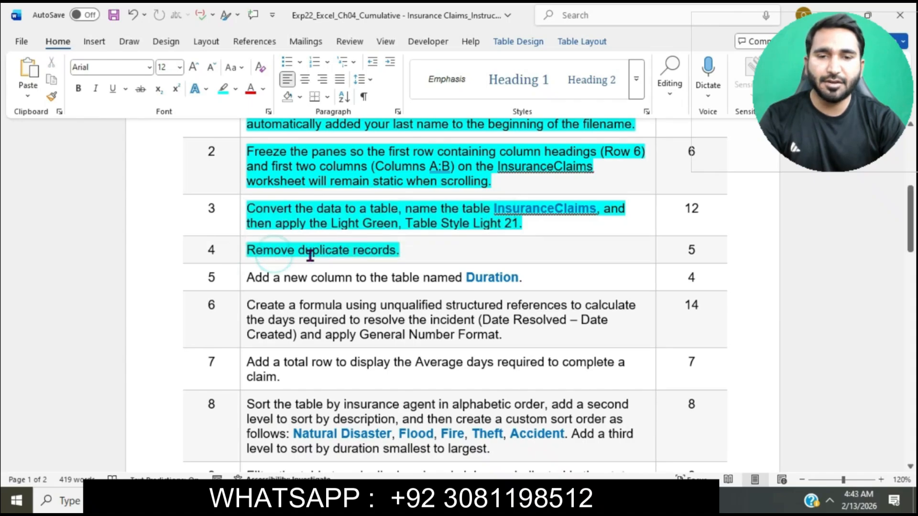
# Switch to the Excel workbook and remove duplicate records from the InsuranceClaims table, comparing all columns.
pyautogui.hotkey('alt', 'Tab')
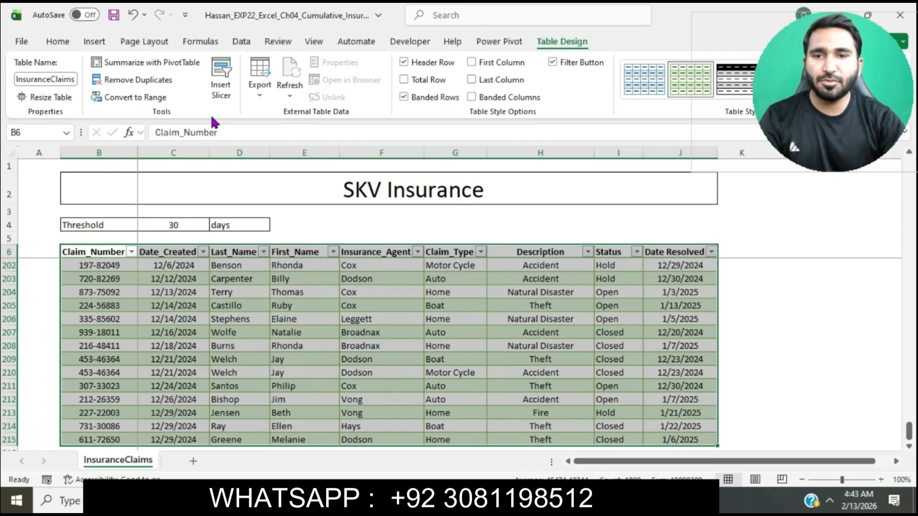
pyautogui.click(165, 80)
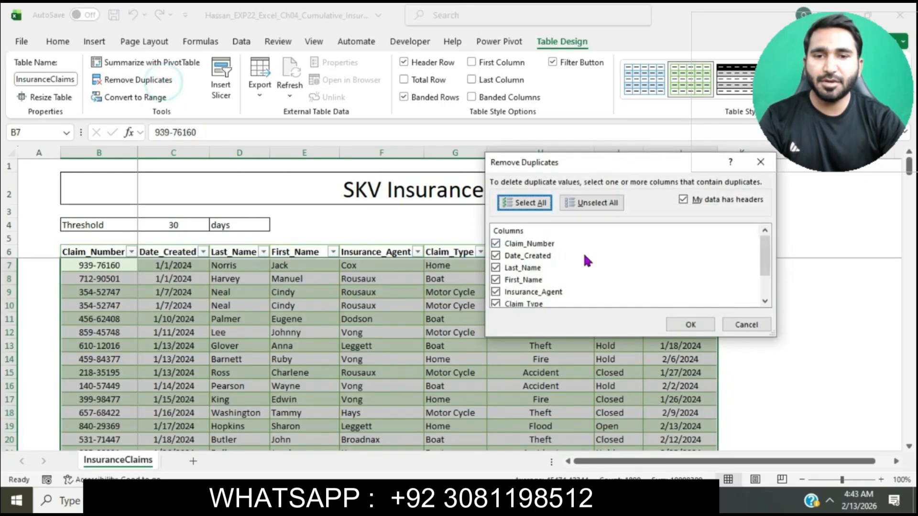
pyautogui.click(684, 324)
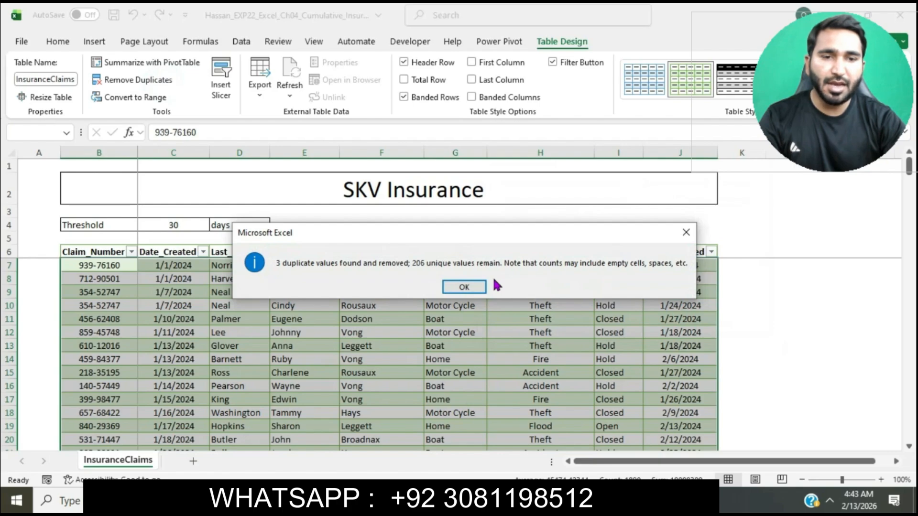
pyautogui.click(466, 287)
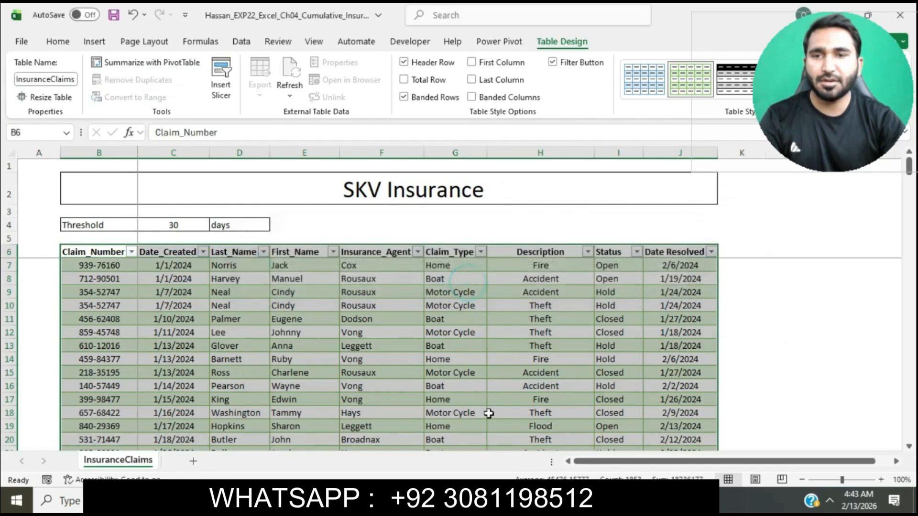
# Return to the Word instructions and highlight the step 5 instruction about adding a new column in turquoise.
pyautogui.hotkey('alt', 'Tab')
pyautogui.scroll(-2, 475, 236)
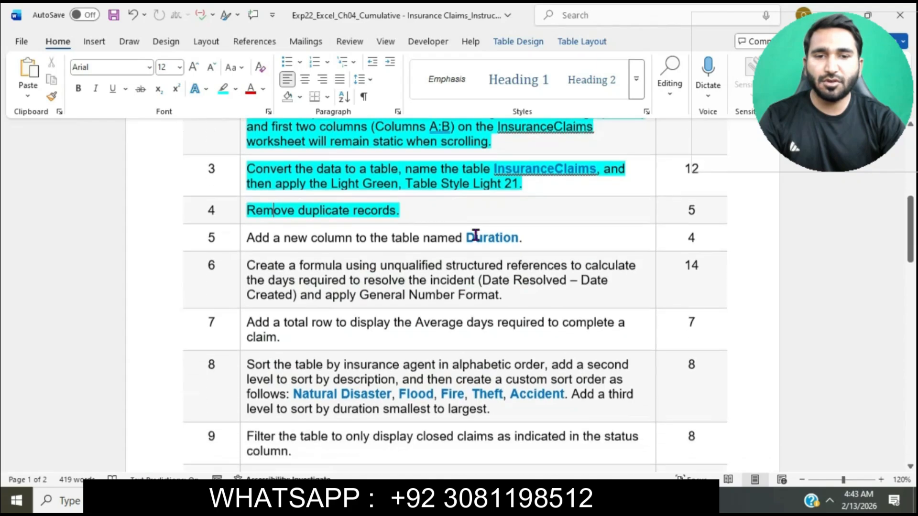
pyautogui.click(240, 212)
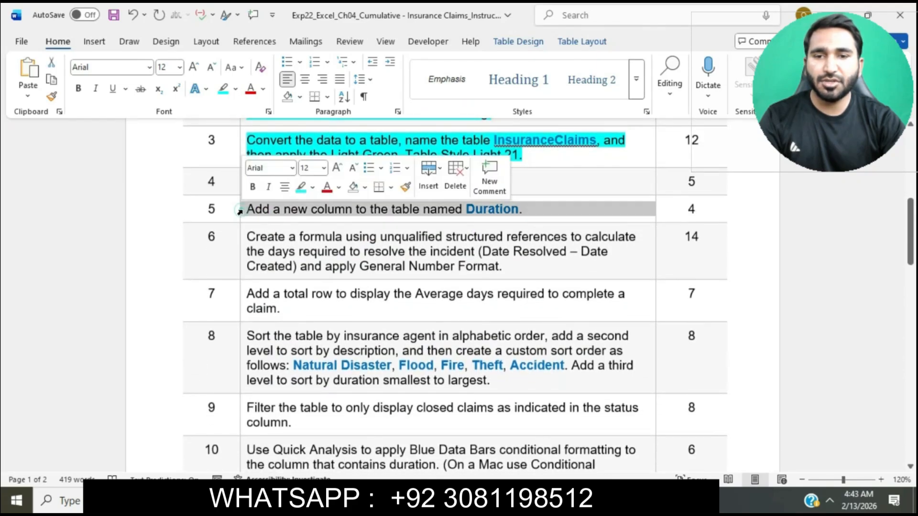
pyautogui.click(300, 188)
pyautogui.click(278, 208)
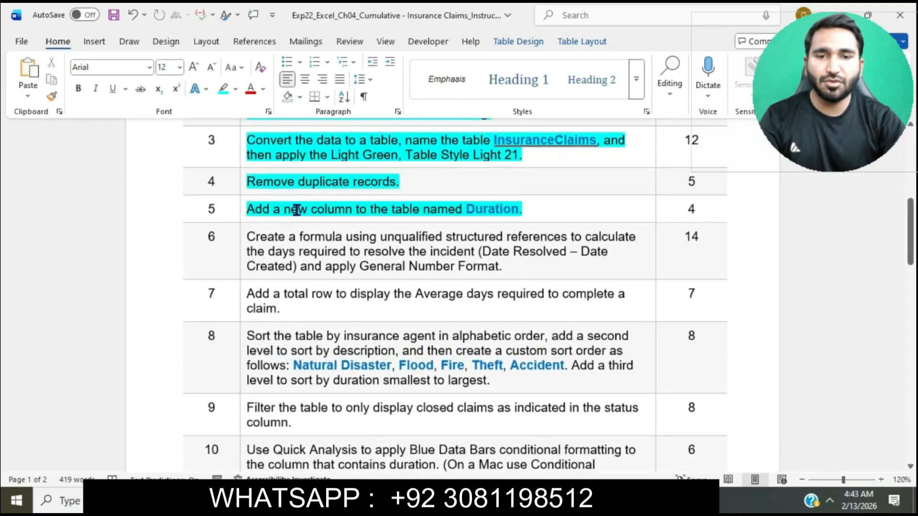
# Copy the word Duration from step 5 in Word and enter it in Excel cell K6 as a new table column heading.
pyautogui.doubleClick(470, 211)
pyautogui.hotkey('ctrl', 'c')
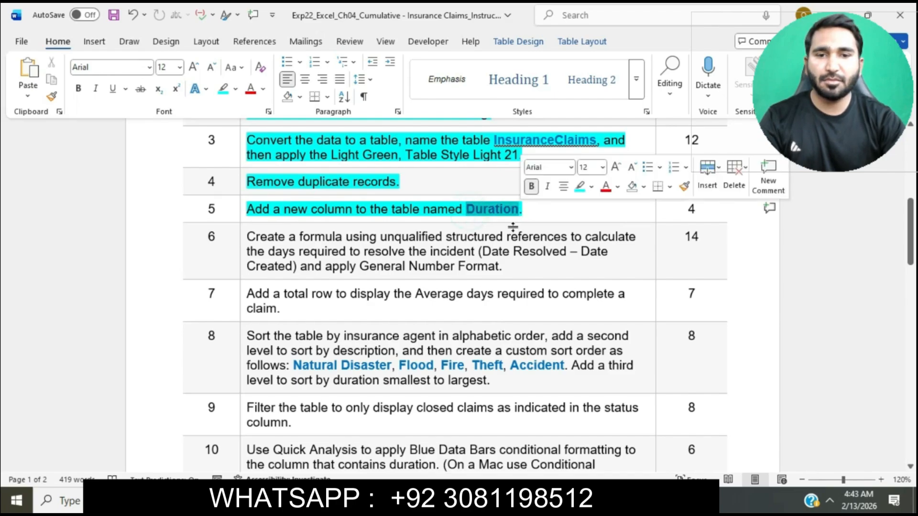
pyautogui.hotkey('alt', 'Tab')
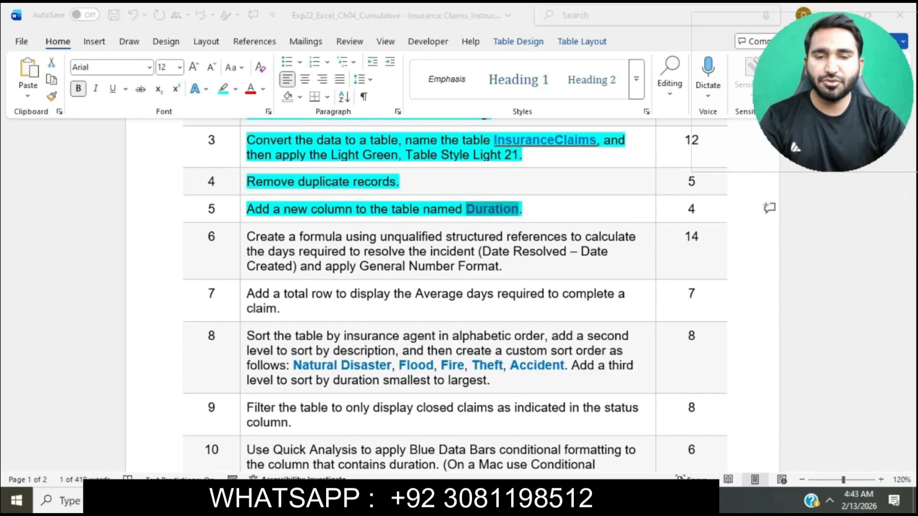
pyautogui.click(740, 249)
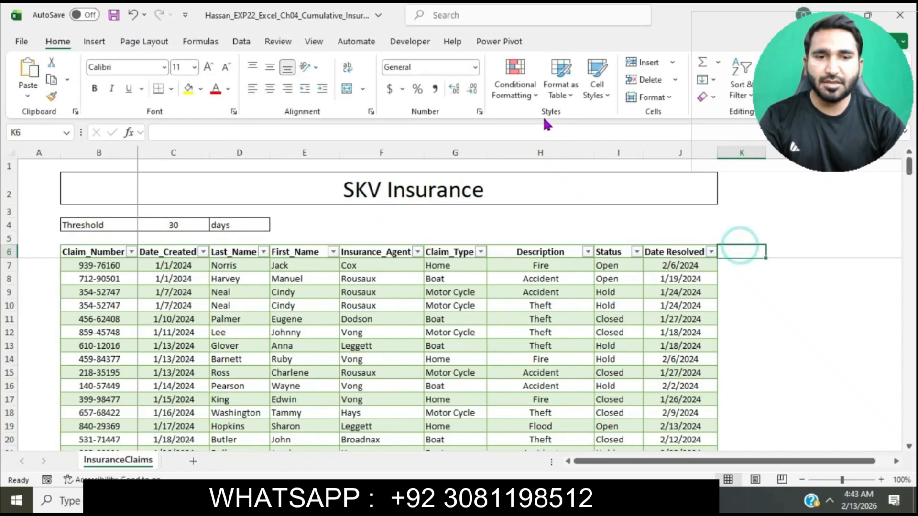
pyautogui.click(548, 133)
pyautogui.hotkey('ctrl', 'v')
pyautogui.press('Return')
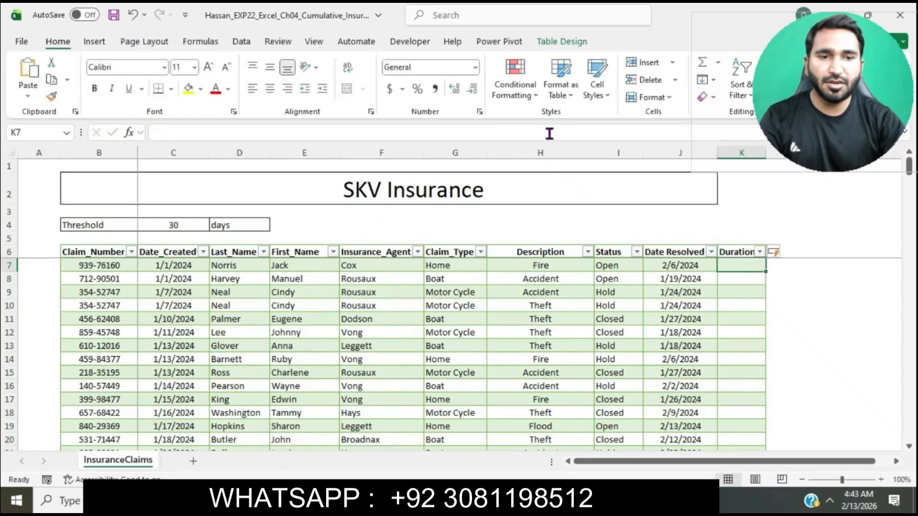
# Return to the Word instructions, highlight the step 6 instruction about the structured-reference formula in turquoise, and select its text for reading.
pyautogui.hotkey('alt', 'Tab')
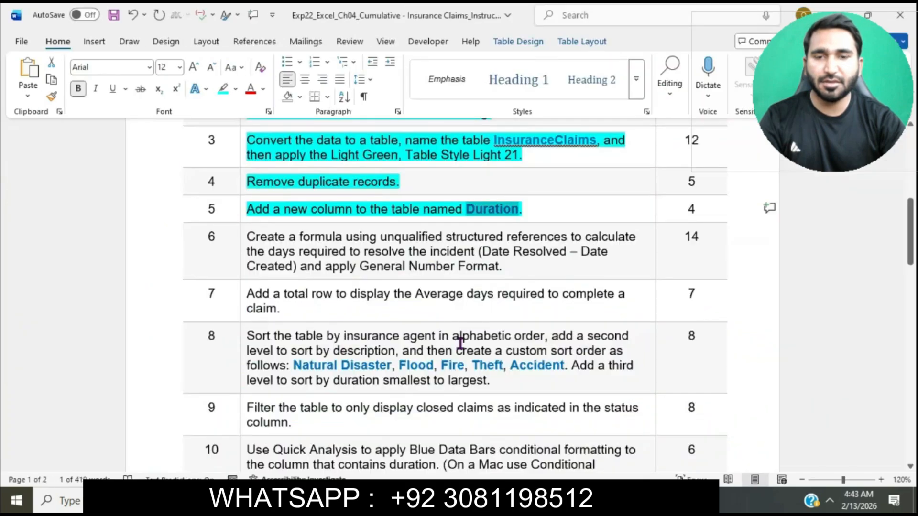
pyautogui.click(241, 241)
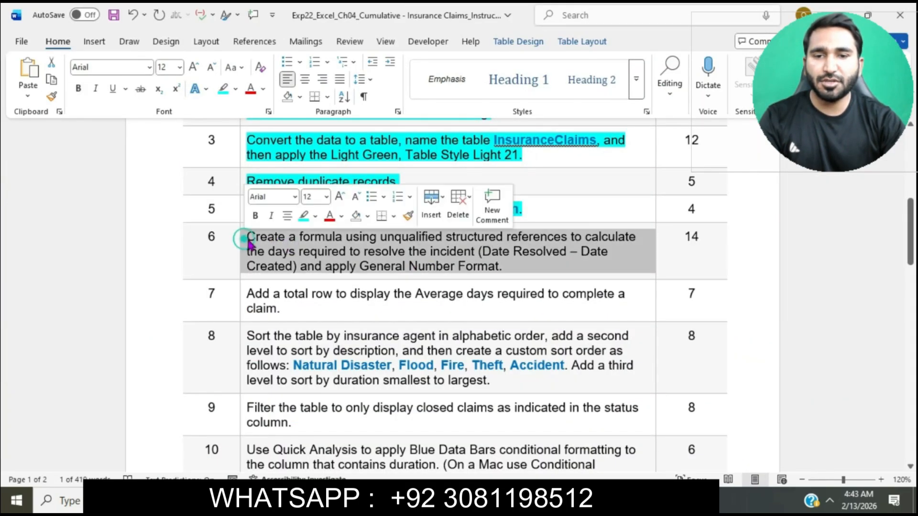
pyautogui.click(304, 215)
pyautogui.click(258, 241)
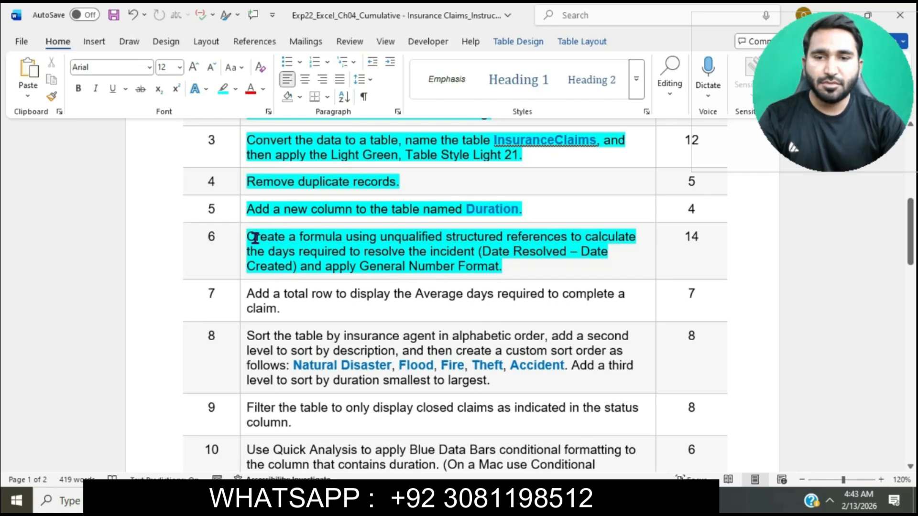
pyautogui.moveTo(255, 237); pyautogui.dragTo(529, 264)
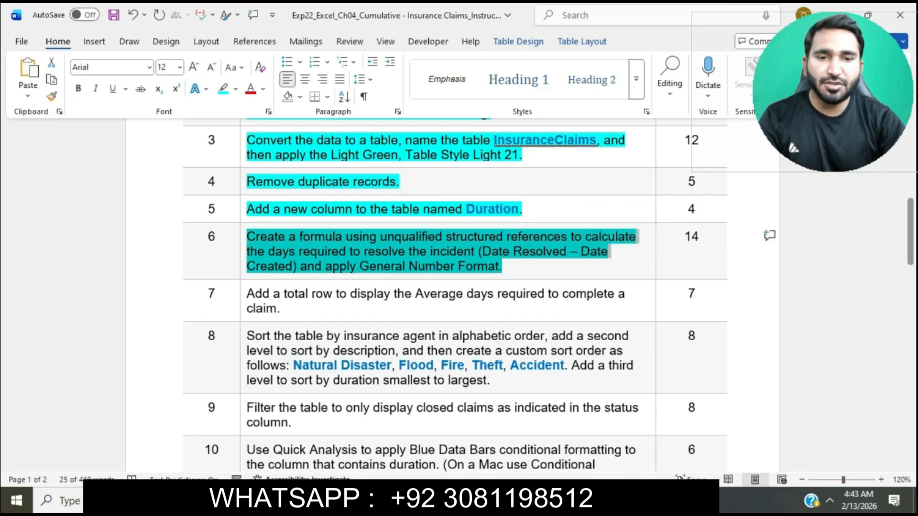
# Switch to the Excel workbook and fill the Duration column from K7 with the formula =[@[Date Resolved]]-[@[Date_Created]].
pyautogui.hotkey('alt', 'Tab')
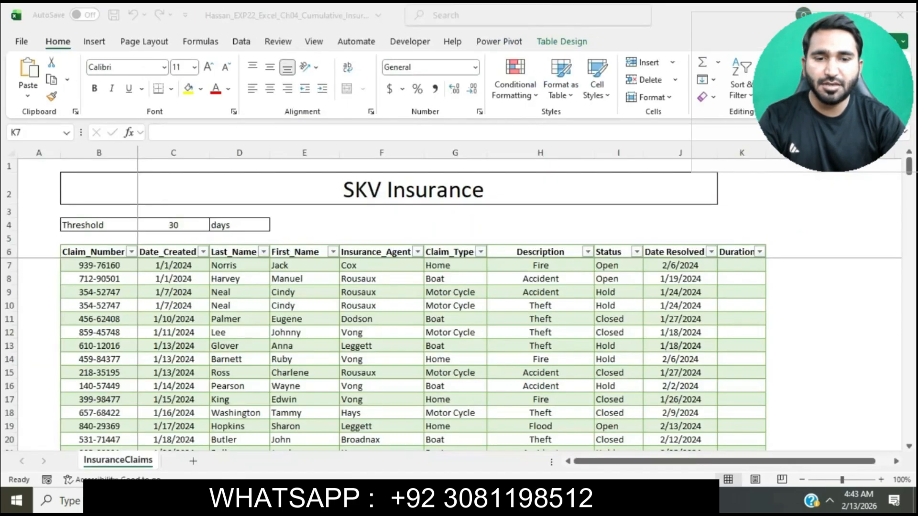
pyautogui.click(720, 272)
pyautogui.write('=')
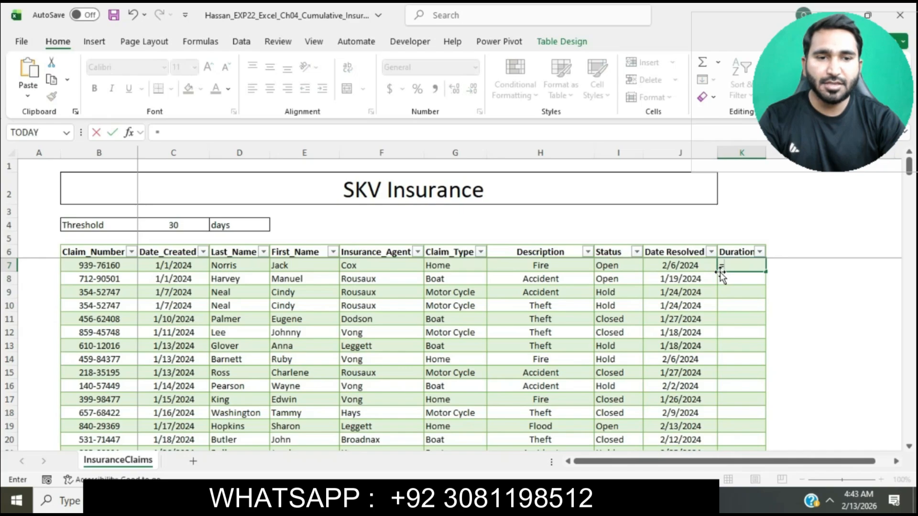
pyautogui.click(687, 268)
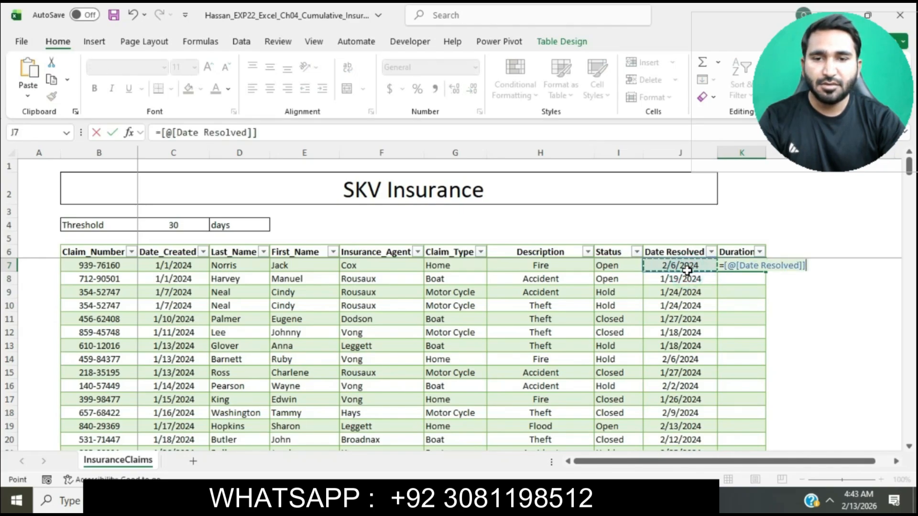
pyautogui.write('-')
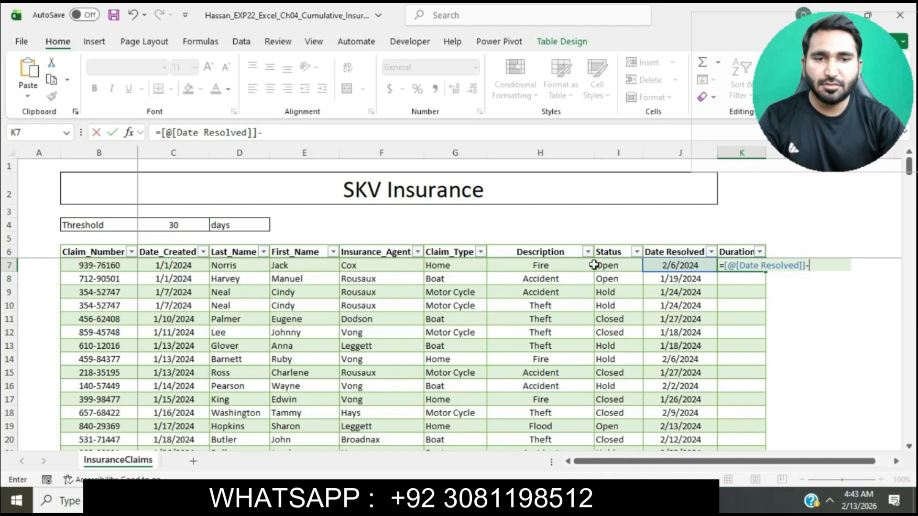
pyautogui.click(187, 264)
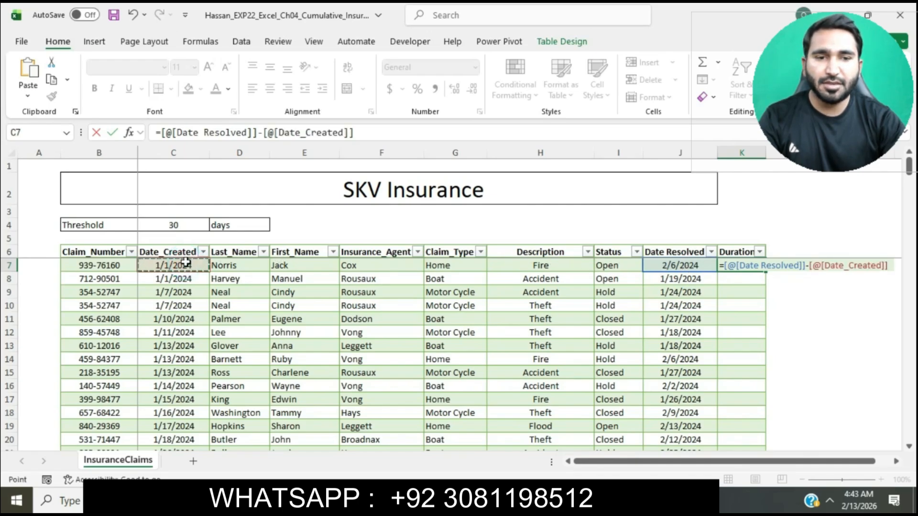
pyautogui.press('Return')
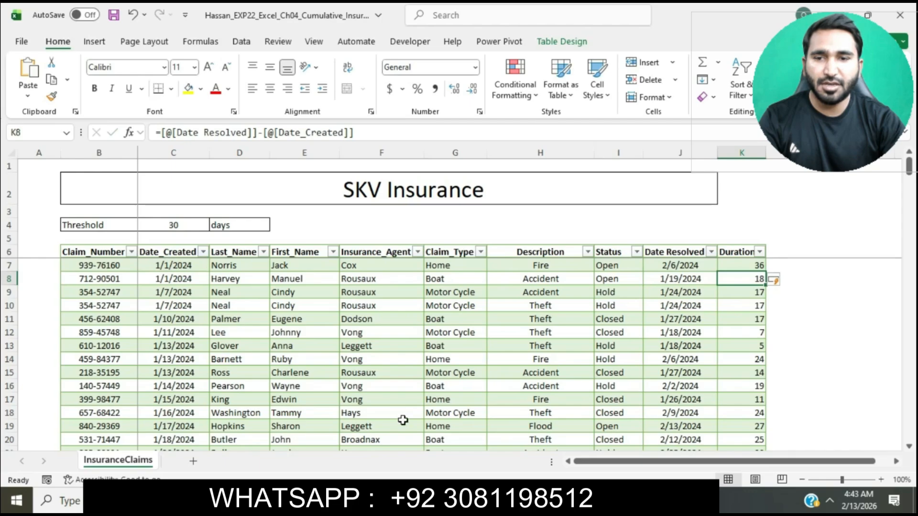
# Reread the number format requirement in step 6 in Word and apply the General format to Excel cells K7:K212.
pyautogui.click(535, 500)
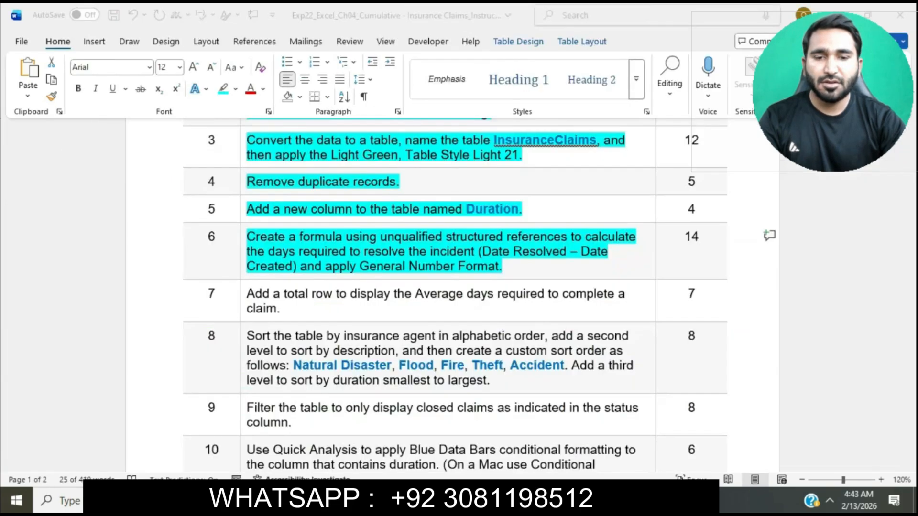
pyautogui.click(333, 276)
pyautogui.moveTo(306, 267); pyautogui.dragTo(501, 267)
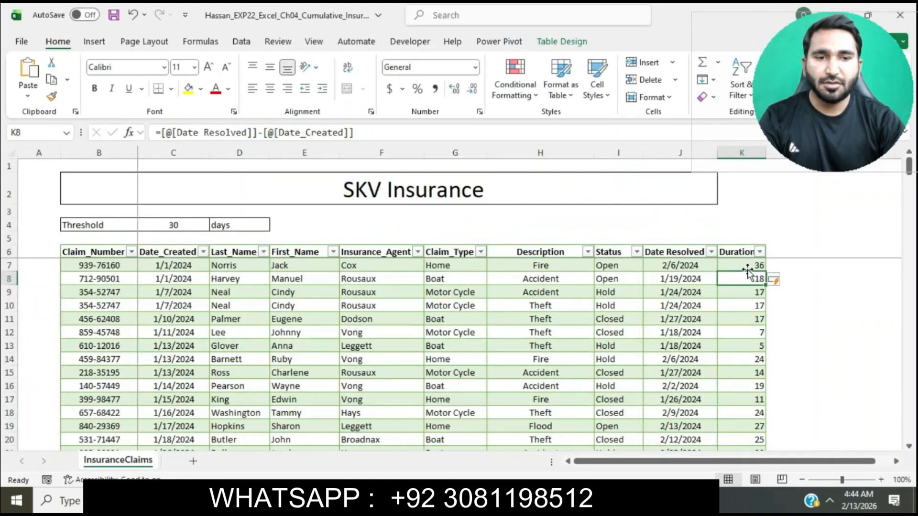
pyautogui.moveTo(746, 266); pyautogui.dragTo(745, 292)
pyautogui.moveTo(734, 362); pyautogui.dragTo(744, 425)
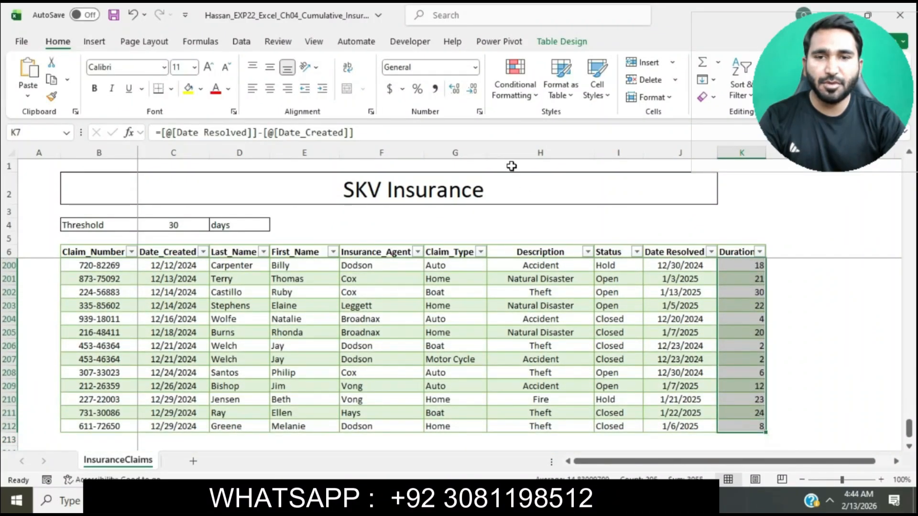
pyautogui.click(479, 112)
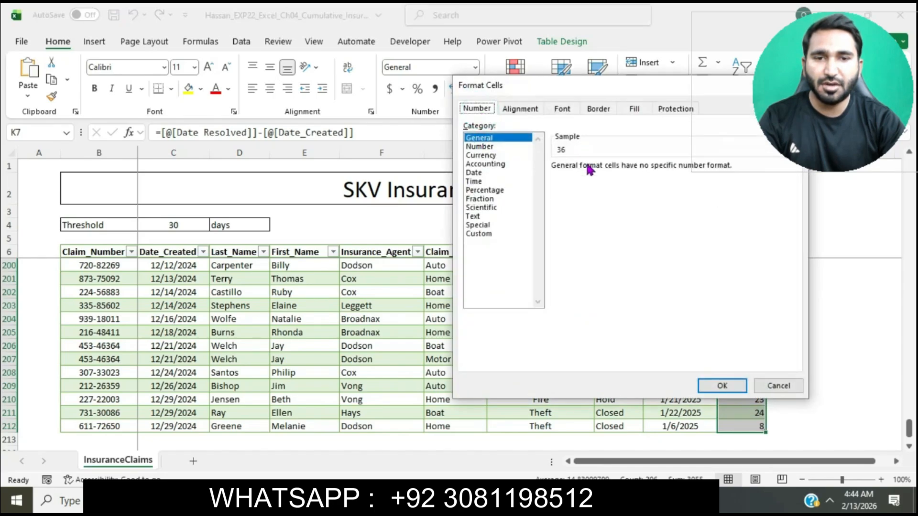
pyautogui.click(722, 386)
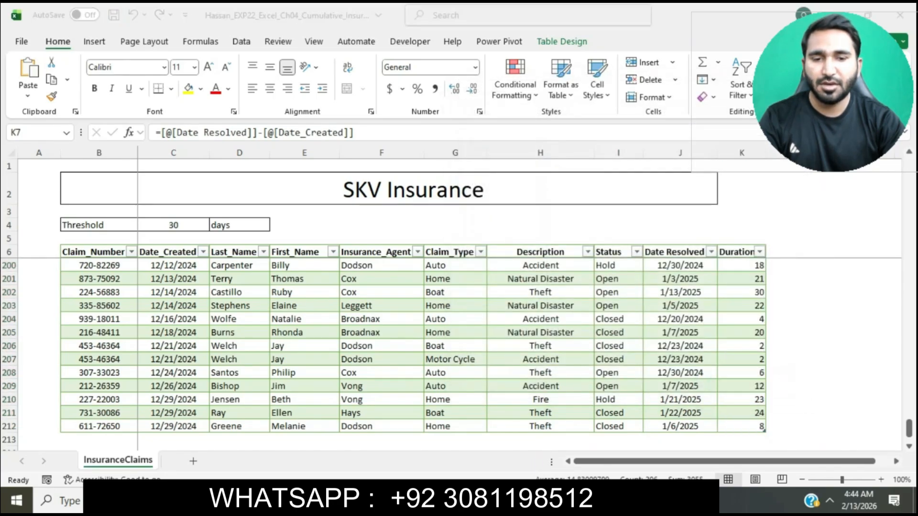
# Return to the Word instructions, highlight the step 7 total row instruction in turquoise, and select its opening words for reading.
pyautogui.hotkey('alt', 'Tab')
pyautogui.click(469, 248)
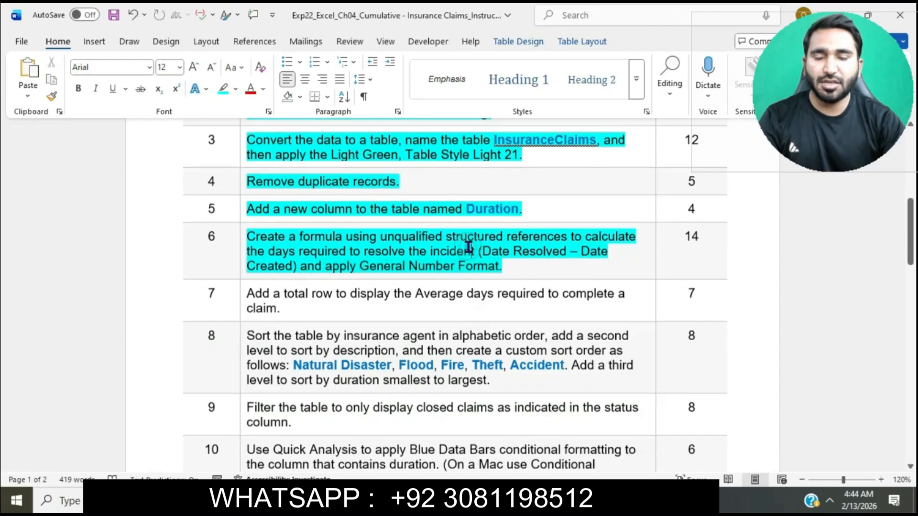
pyautogui.scroll(-3, 467, 248)
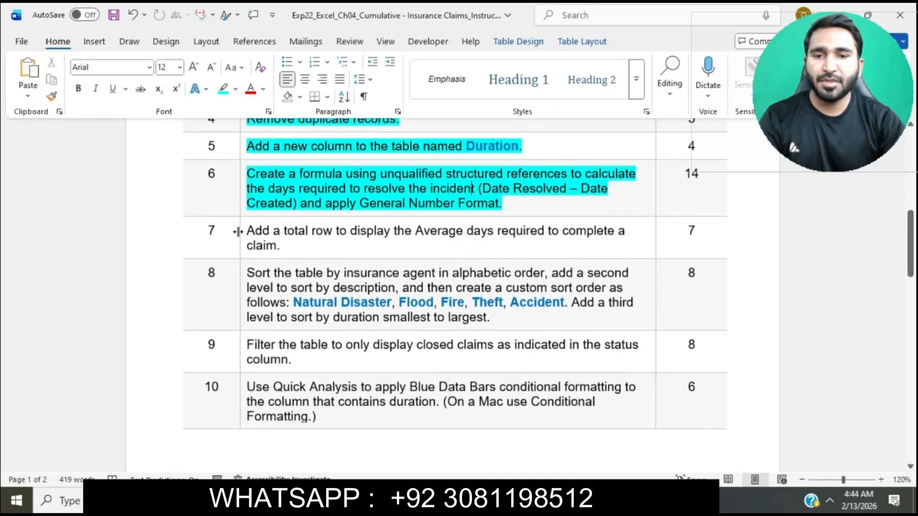
pyautogui.click(238, 231)
pyautogui.click(302, 209)
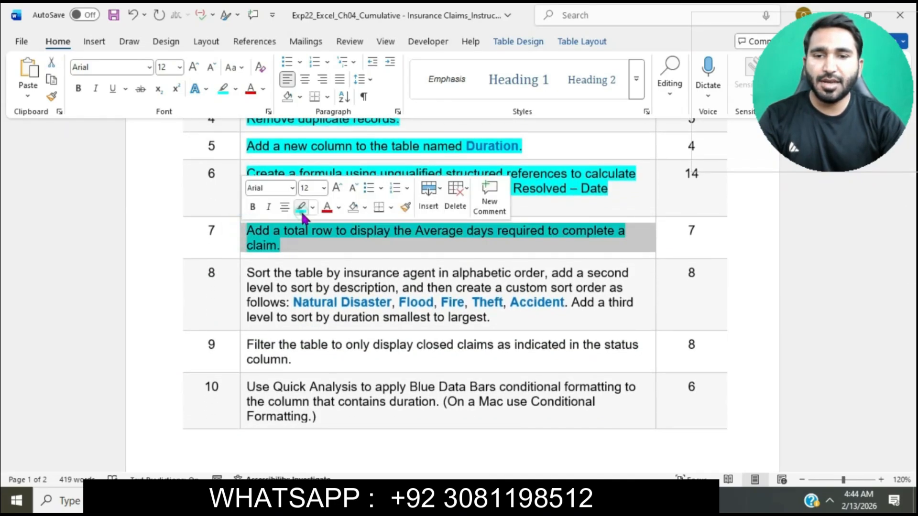
pyautogui.click(305, 233)
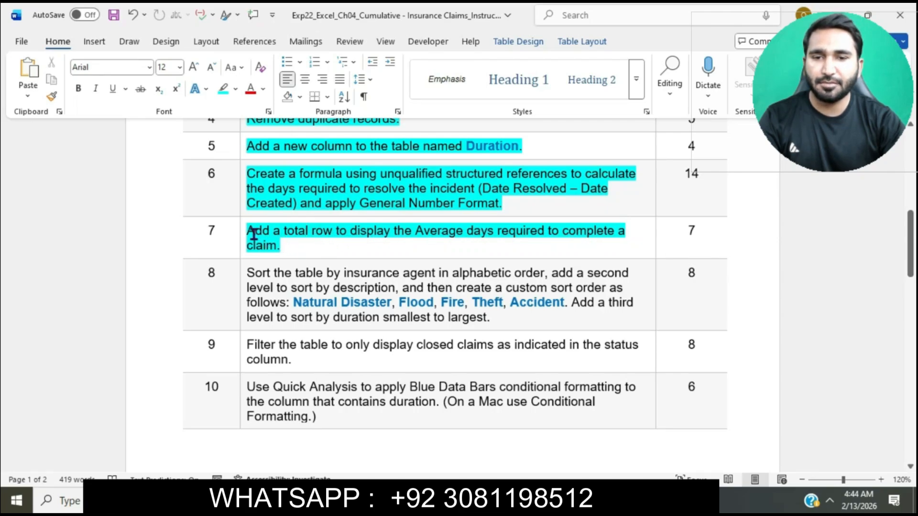
pyautogui.moveTo(246, 232); pyautogui.dragTo(349, 233)
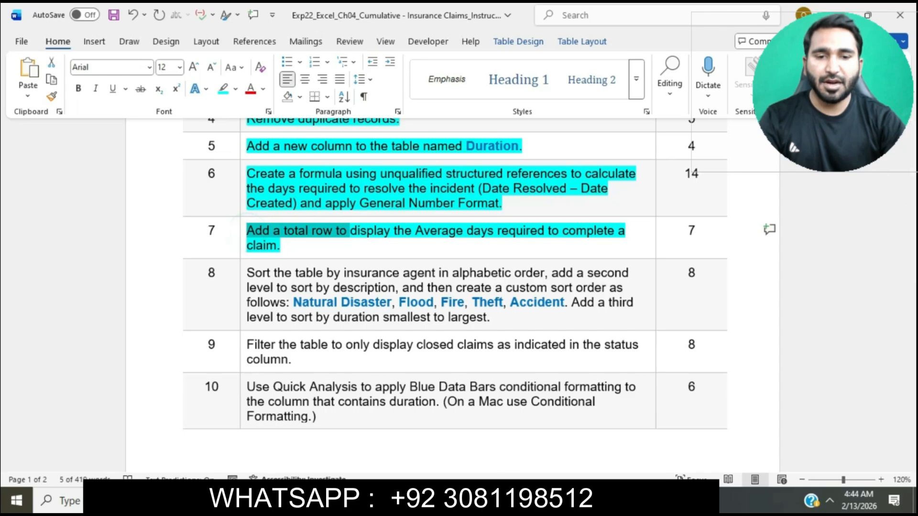
# Switch to the Excel workbook and add a total row to the InsuranceClaims table.
pyautogui.click(505, 499)
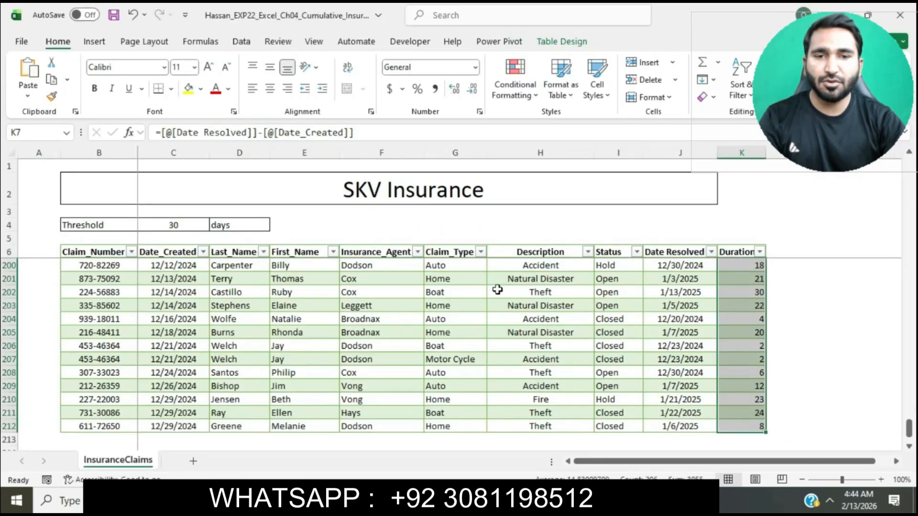
pyautogui.click(574, 42)
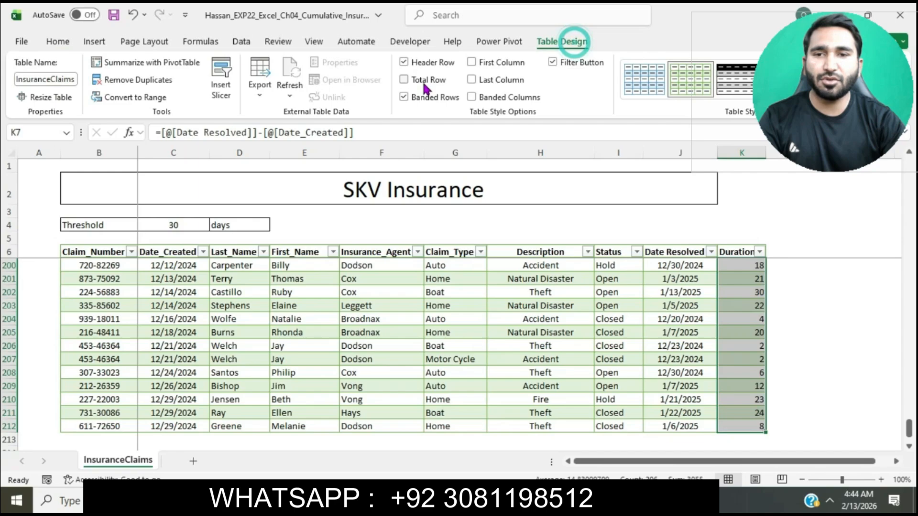
pyautogui.click(404, 79)
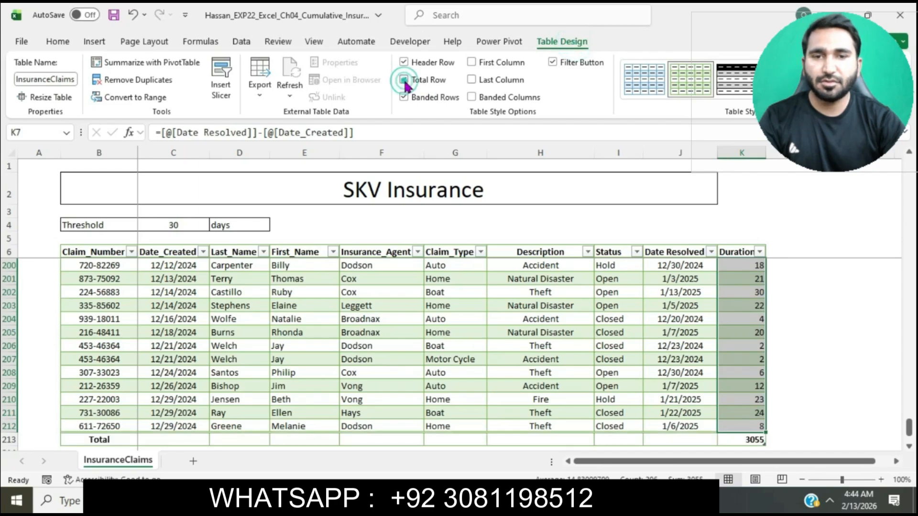
pyautogui.click(489, 317)
pyautogui.scroll(-1, 487, 314)
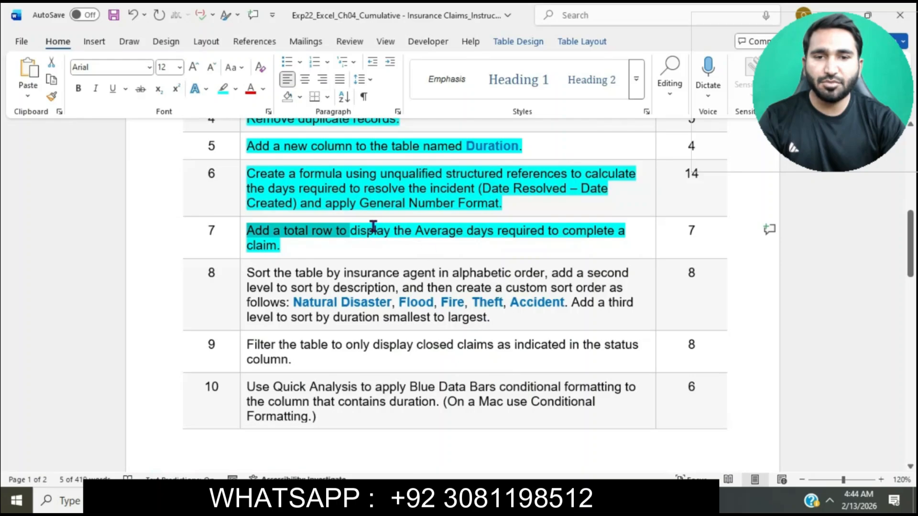
# Reread the rest of step 7 in Word and set the Duration total in Excel cell K213 to Average.
pyautogui.moveTo(367, 231); pyautogui.dragTo(596, 245)
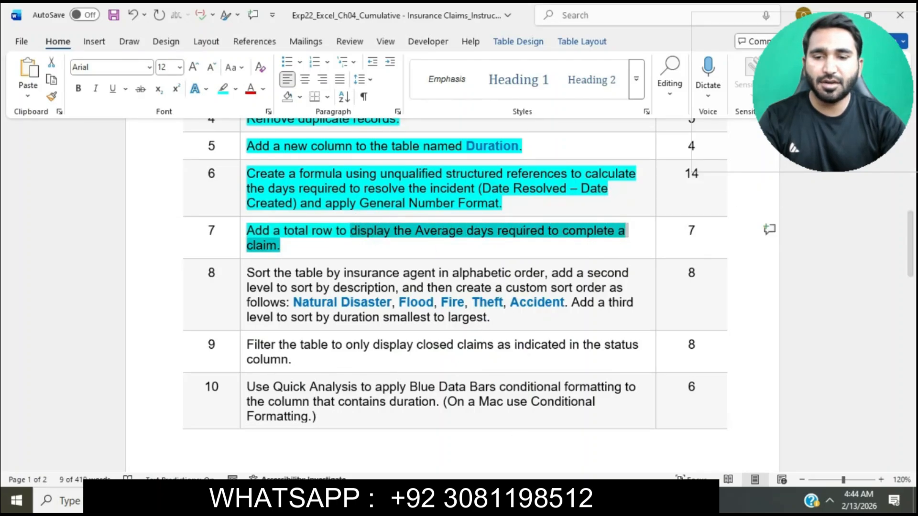
pyautogui.hotkey('alt', 'Tab')
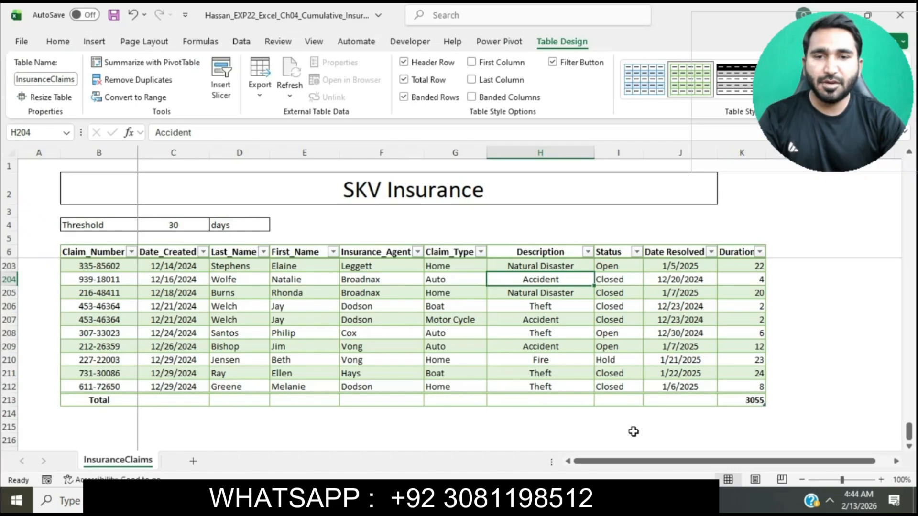
pyautogui.click(739, 399)
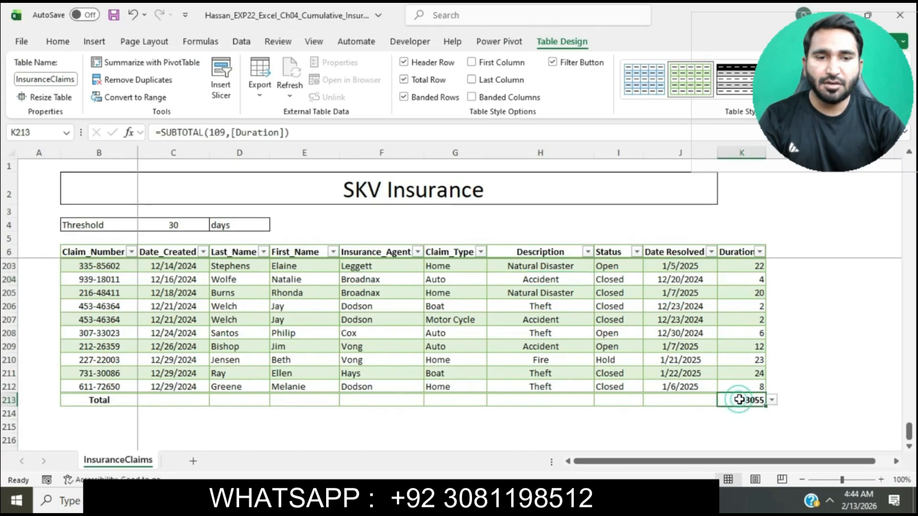
pyautogui.click(772, 400)
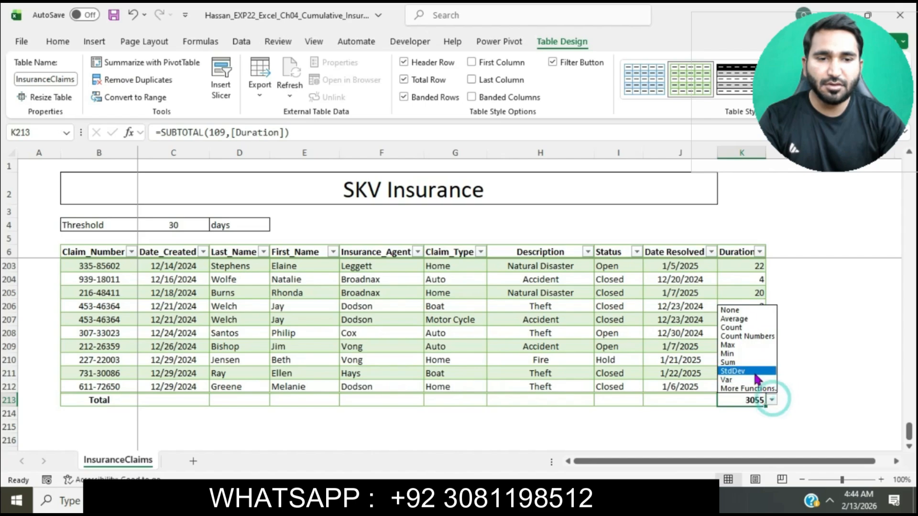
pyautogui.click(737, 319)
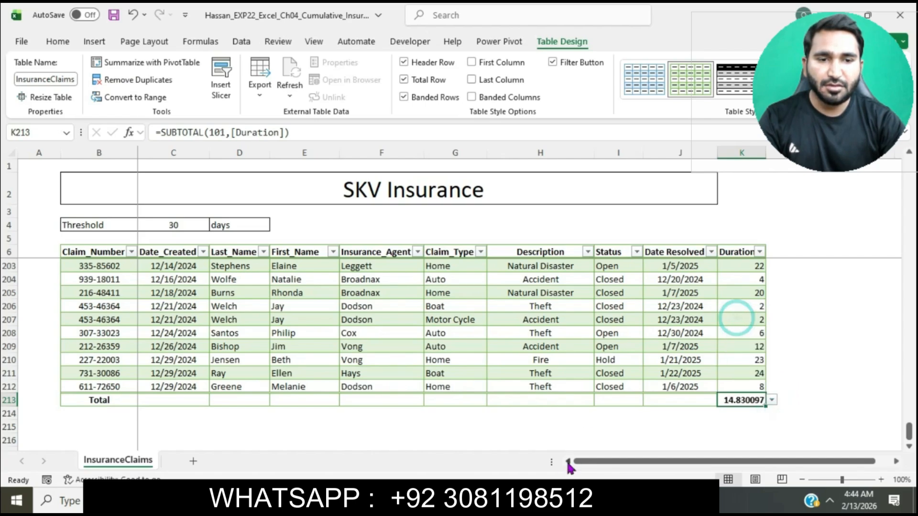
# Return to the Word instructions and highlight everything from step 8 through the Total Points row in turquoise.
pyautogui.click(542, 501)
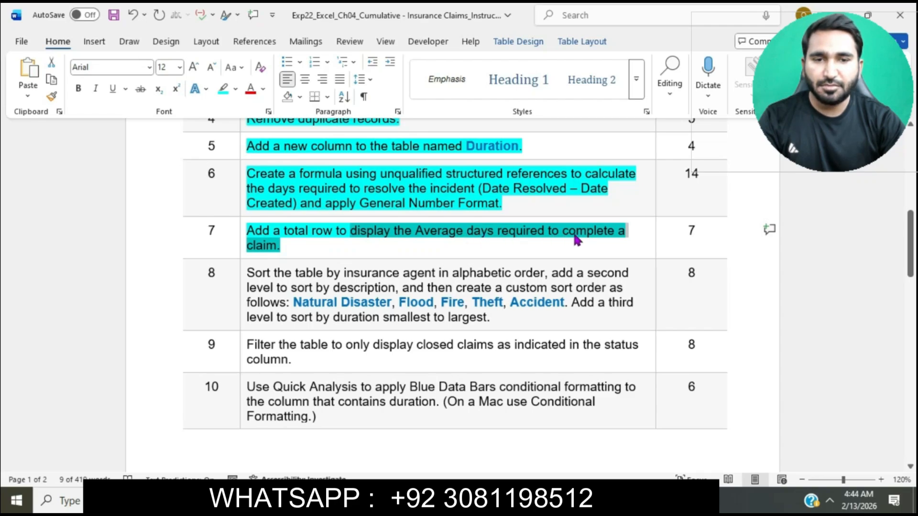
pyautogui.click(452, 287)
pyautogui.scroll(-1, 452, 288)
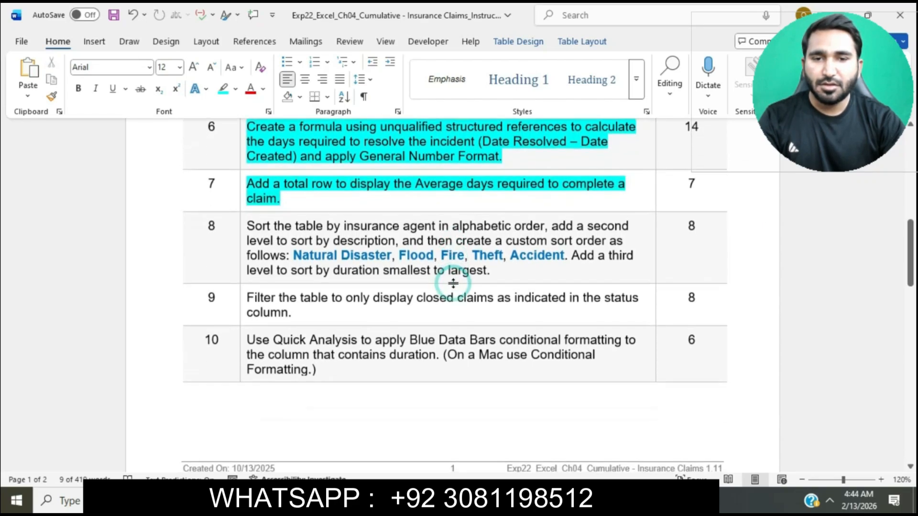
pyautogui.moveTo(237, 227); pyautogui.dragTo(239, 224)
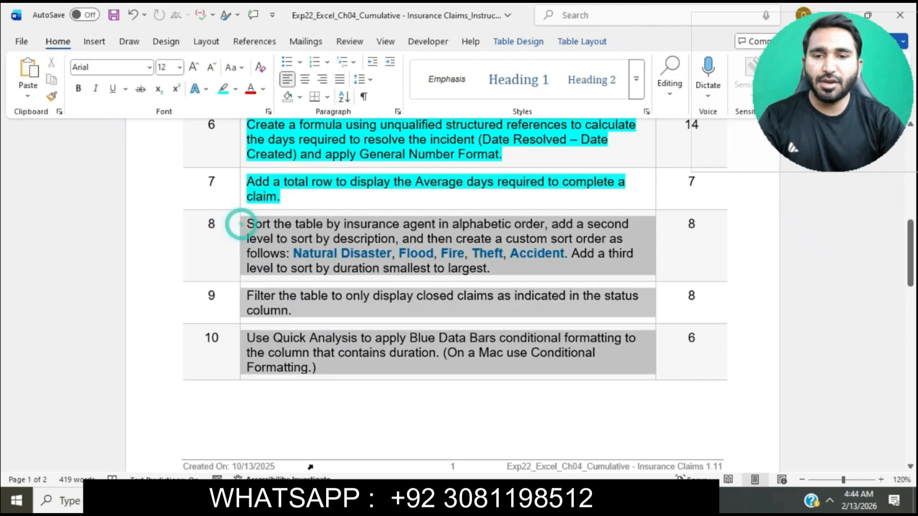
pyautogui.scroll(-3, 240, 224)
pyautogui.scroll(-6, 452, 287)
pyautogui.keyDown('shift'); pyautogui.click(187, 457); pyautogui.keyUp('shift')
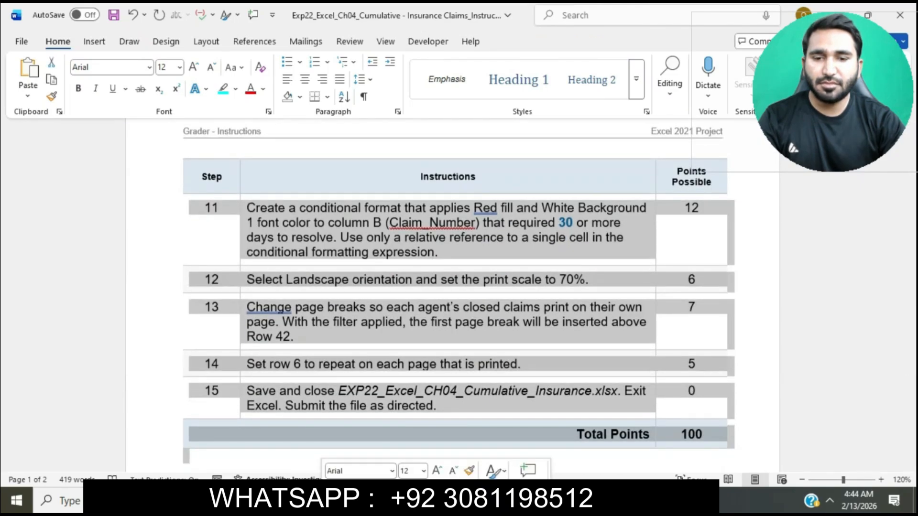
pyautogui.hotkey('ctrl', 'alt', 'h')
pyautogui.click(420, 440)
pyautogui.scroll(-1, 421, 441)
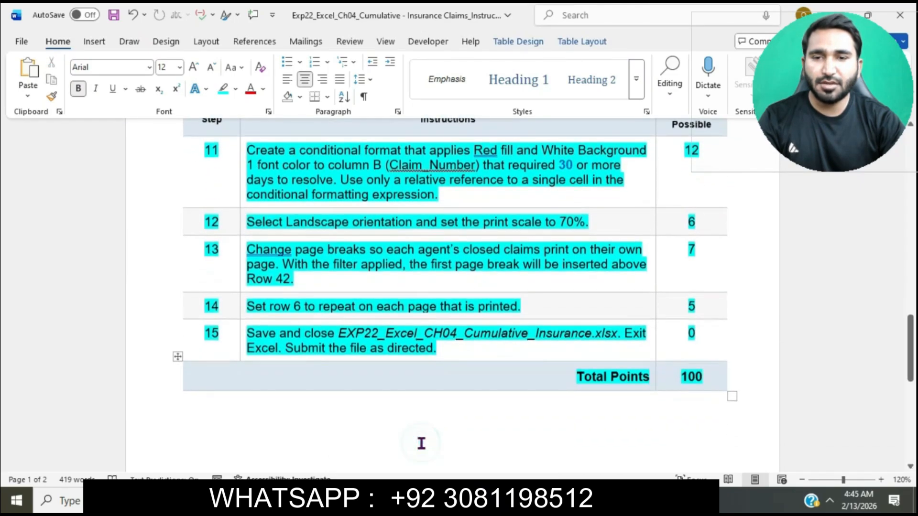
pyautogui.scroll(3, 421, 443)
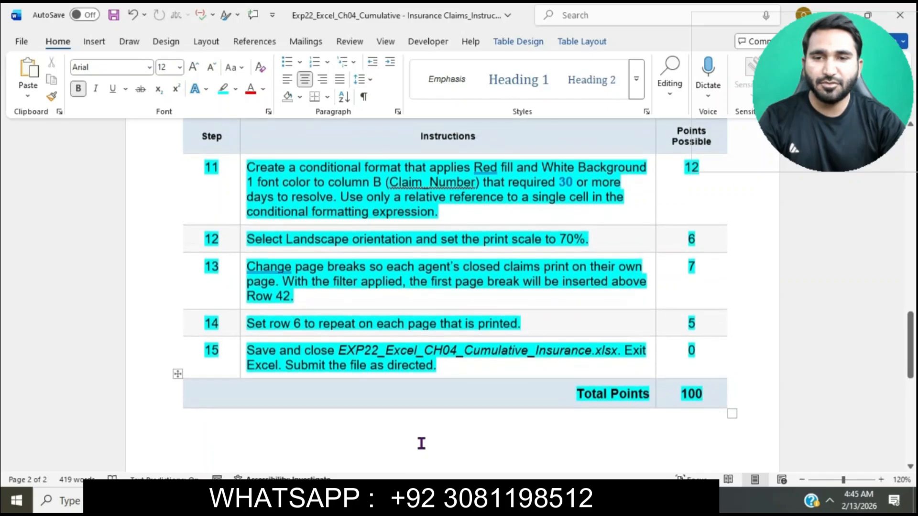
pyautogui.scroll(15, 421, 443)
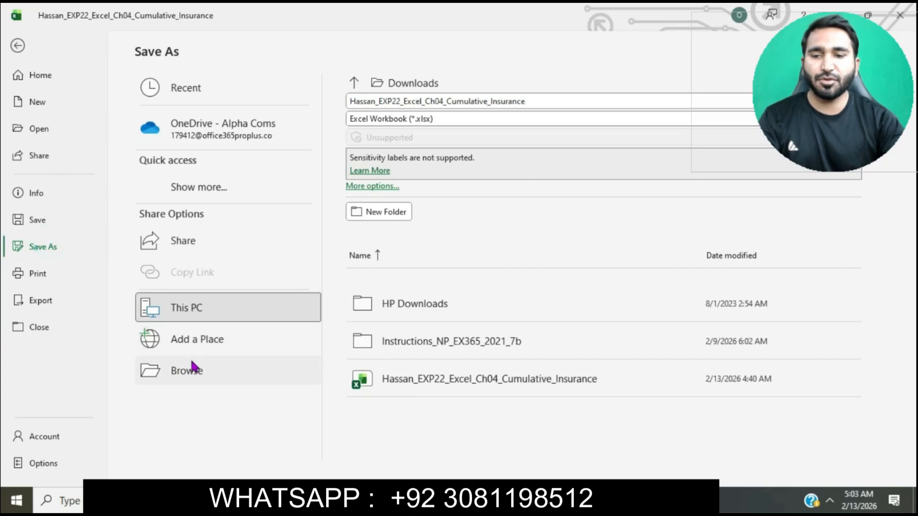
# Save the completed Excel workbook to the Desktop under its existing file name.
pyautogui.click(187, 369)
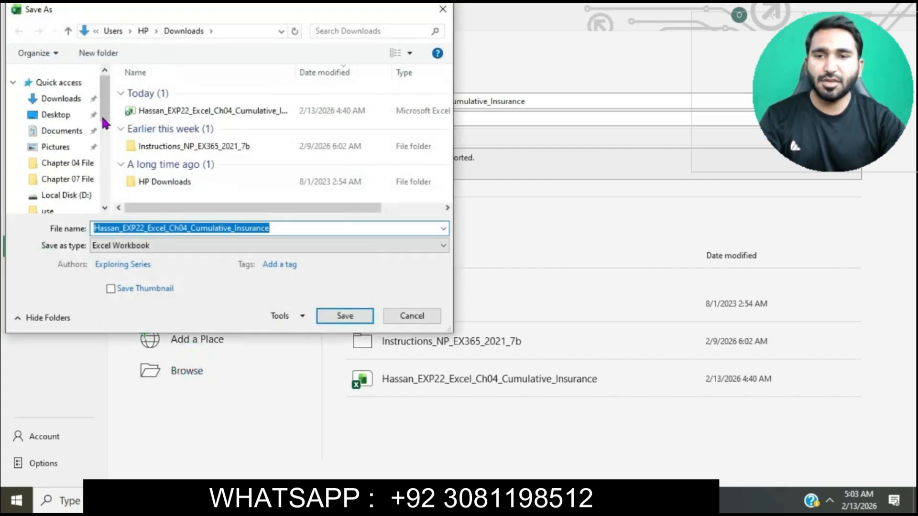
pyautogui.click(57, 115)
pyautogui.click(344, 316)
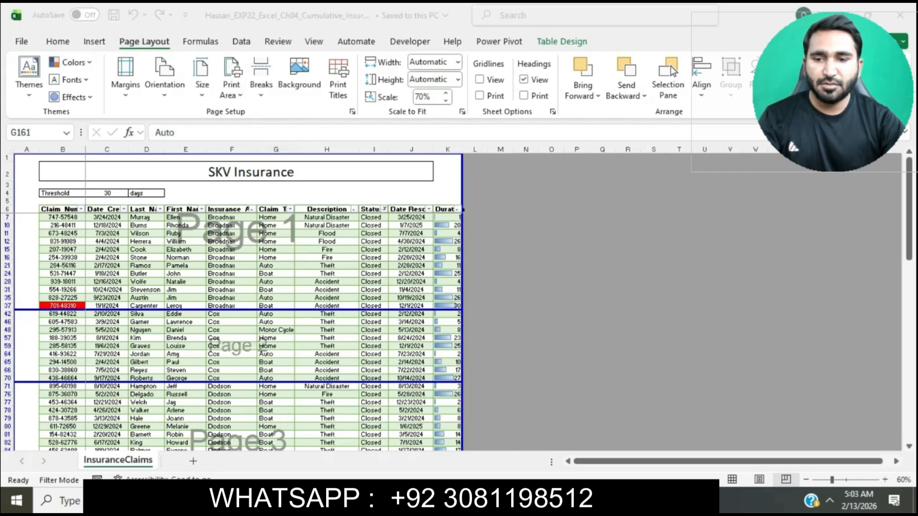
# Switch to the Office Grader page in Chrome and close the Download Starting Materials dialog.
pyautogui.moveTo(423, 499)
pyautogui.click(473, 455)
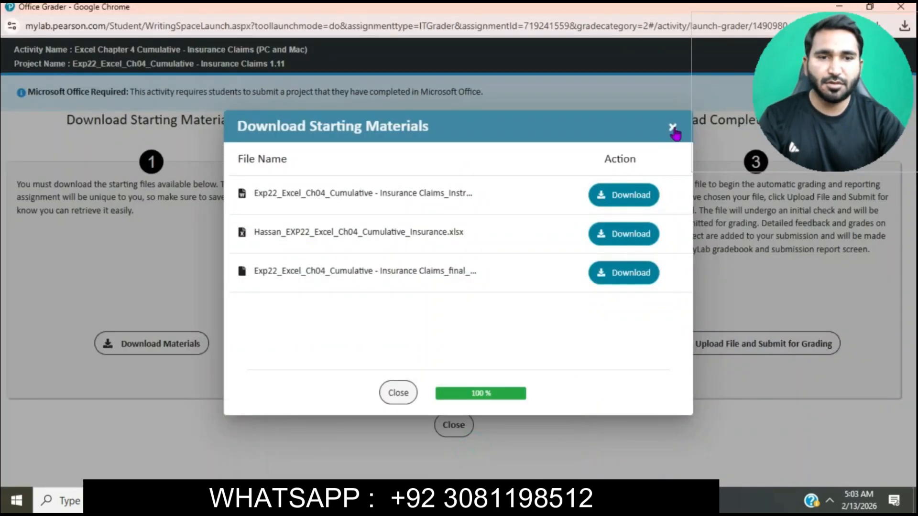
pyautogui.click(672, 129)
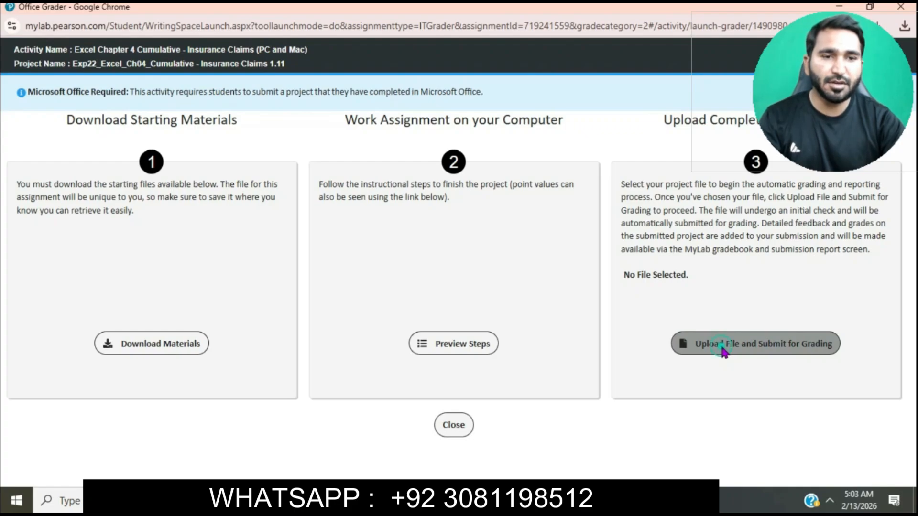
# Choose the completed EXP22_Excel_Ch04_Cumulative_Insurance workbook from the Desktop as the project file to upload.
pyautogui.click(723, 350)
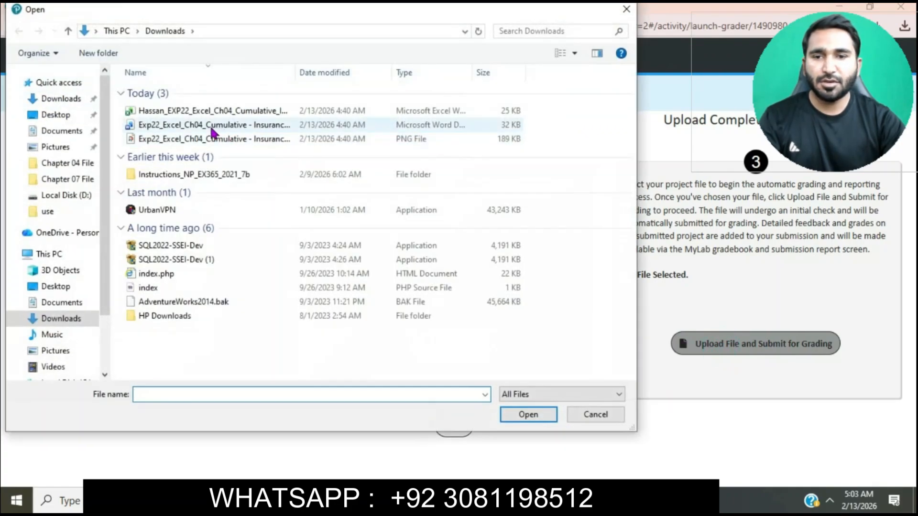
pyautogui.click(78, 114)
pyautogui.click(197, 91)
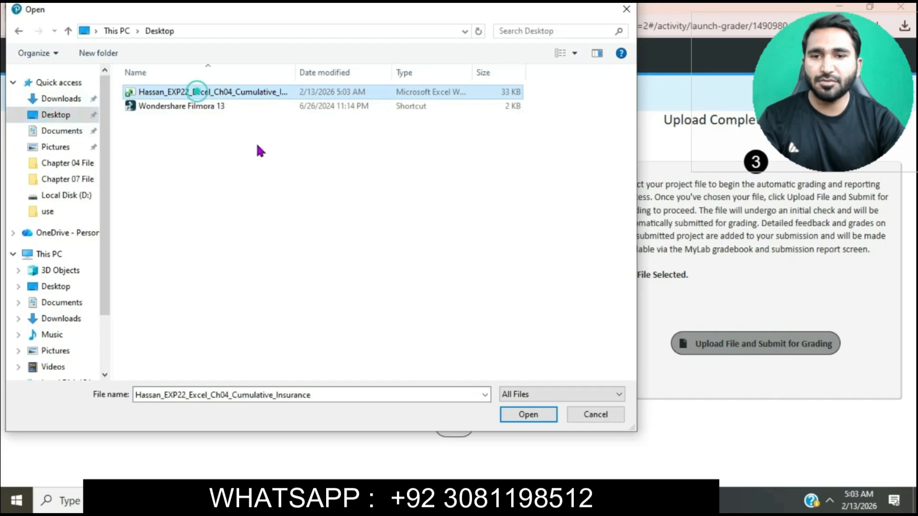
pyautogui.click(547, 416)
# Submit the chosen workbook for grading and continue past the submission confirmation.
pyautogui.click(700, 351)
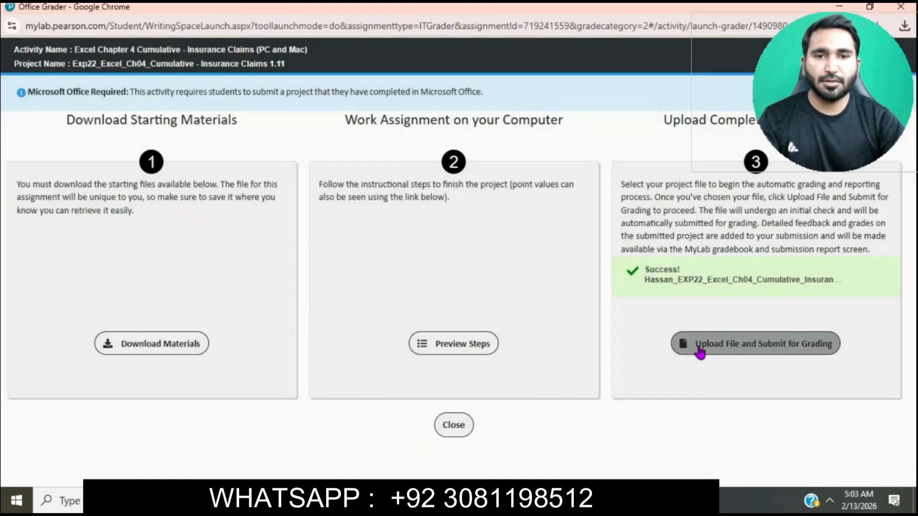
pyautogui.click(699, 352)
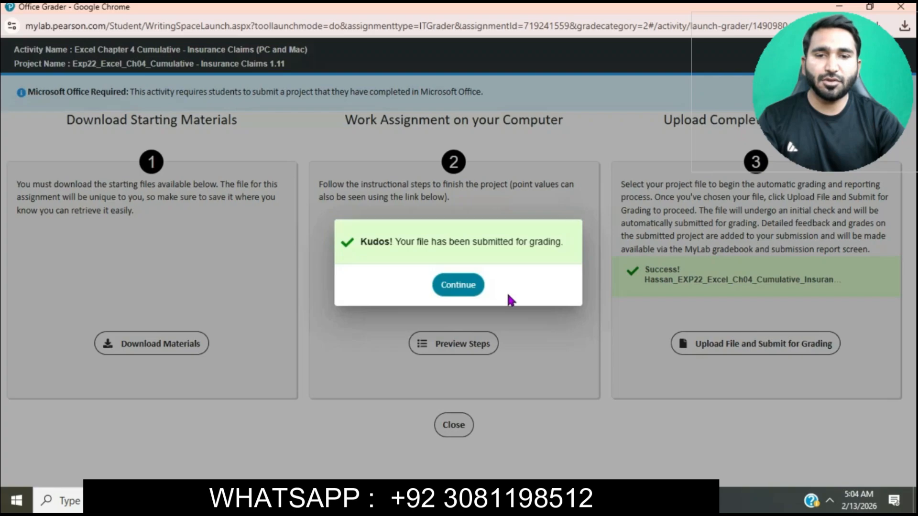
pyautogui.click(476, 285)
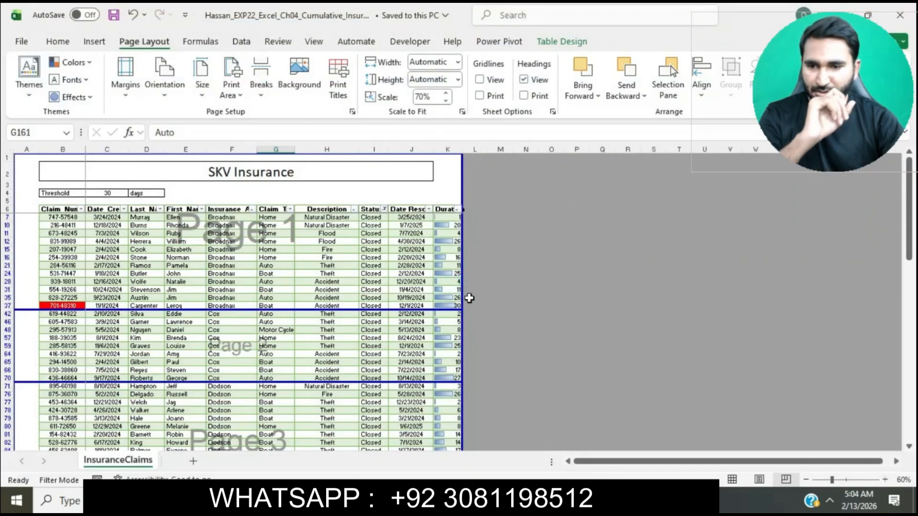